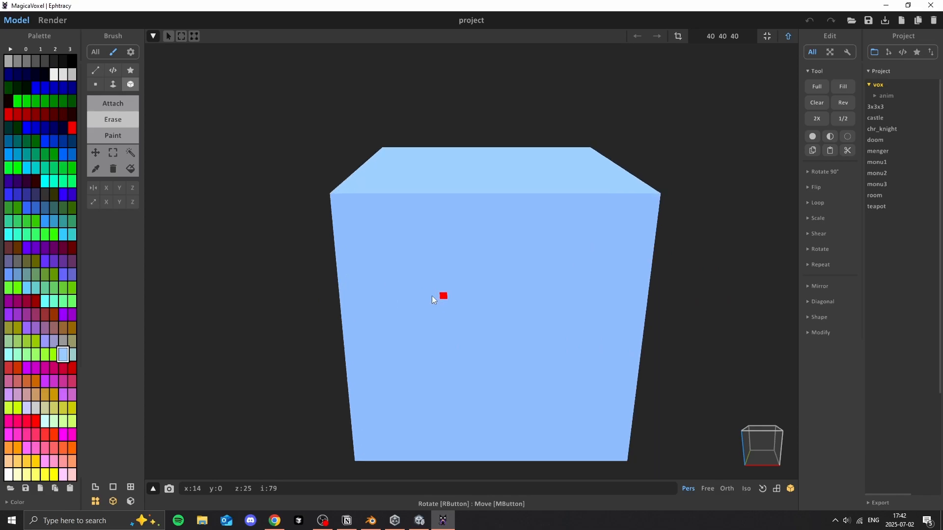
Step: Erase a small rectangular block of voxels from the cube's front face and remove the rest of the cube as one region
mouse_move(432, 296)
right_down()
mouse_move(423, 264)
mouse_move(457, 230)
mouse_move(526, 250)
mouse_move(421, 233)
right_up()
drag(415, 227, 472, 243)
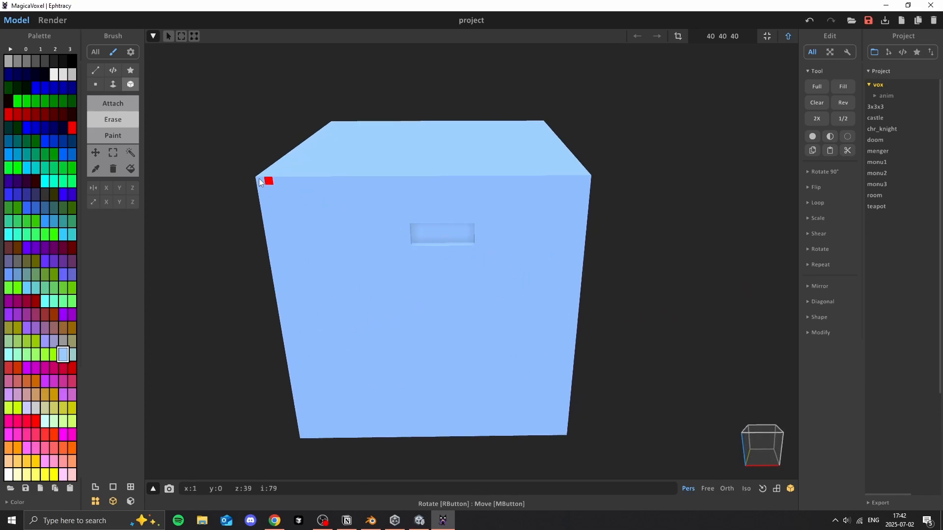
click(114, 167)
click(385, 216)
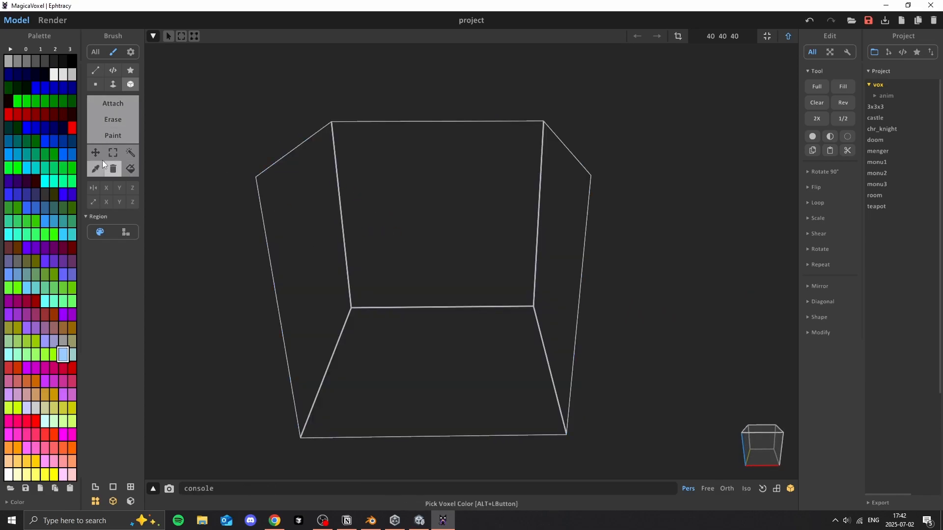
Step: Attach several flat boxes of light blue voxels near the middle of the empty volume's floor
click(114, 104)
drag(438, 365, 442, 373)
mouse_move(414, 369)
mouse_down()
mouse_move(438, 340)
mouse_move(473, 338)
mouse_move(505, 355)
mouse_up()
drag(502, 364, 509, 375)
Step: Paint parts of the light blue voxels on the floor bright red
click(114, 133)
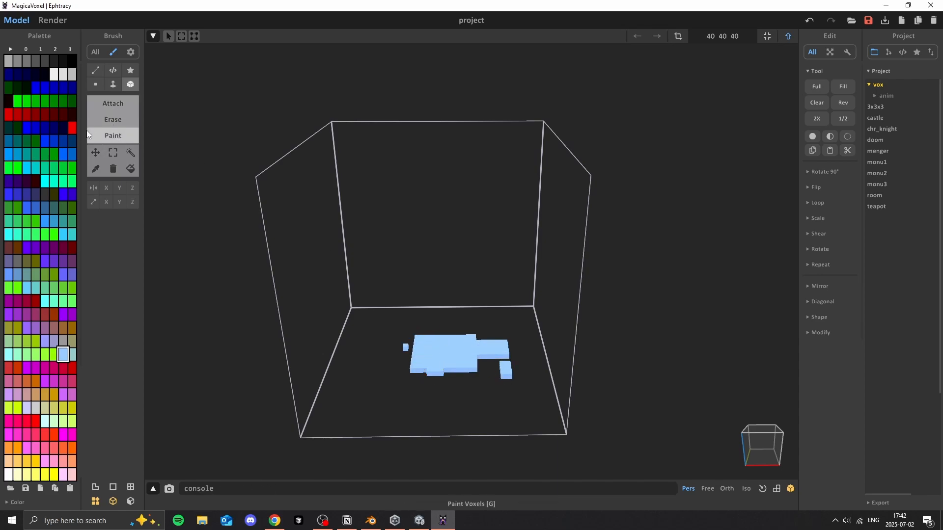
click(72, 128)
drag(467, 355, 476, 360)
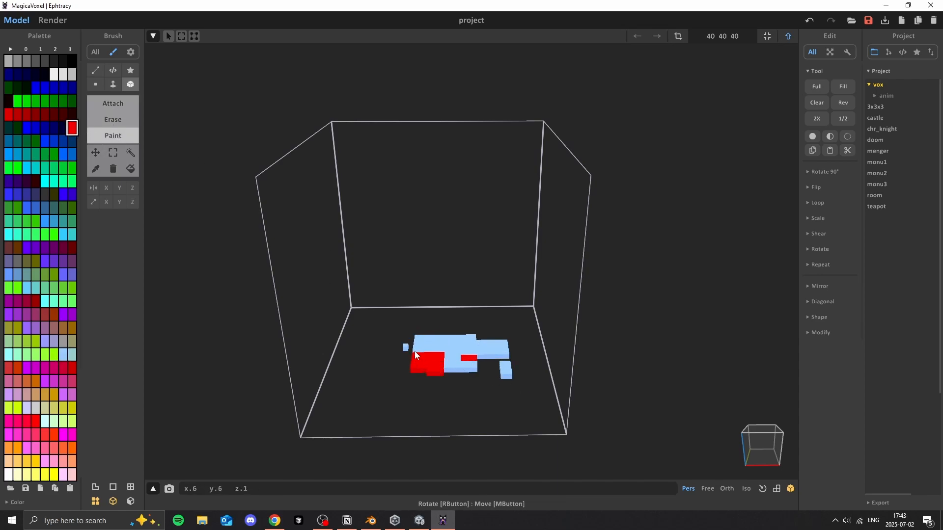
drag(414, 352, 415, 348)
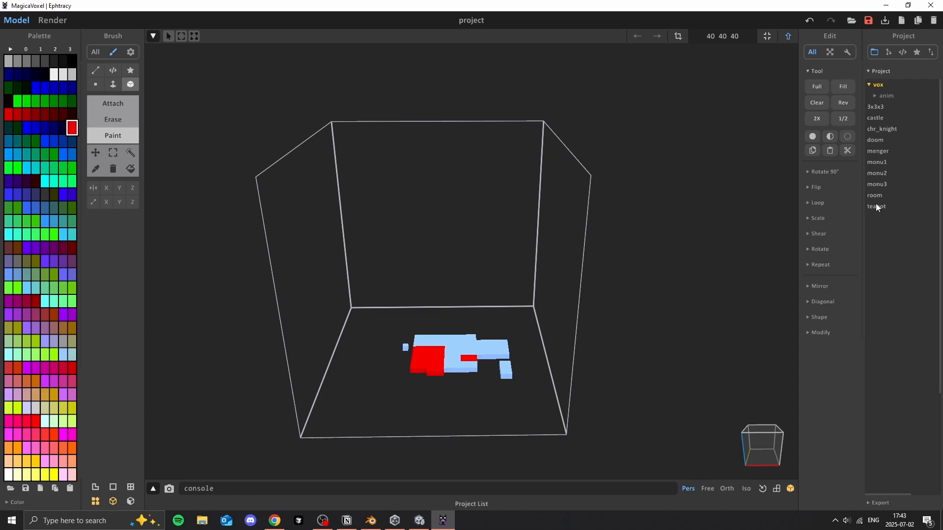
Step: Open the chr_knight sample model from the project list
click(881, 128)
click(477, 290)
mouse_move(533, 216)
right_down()
mouse_move(521, 192)
mouse_move(552, 202)
mouse_move(502, 197)
mouse_move(550, 208)
mouse_move(552, 365)
mouse_move(523, 388)
mouse_move(543, 388)
mouse_move(592, 349)
mouse_move(610, 352)
right_up()
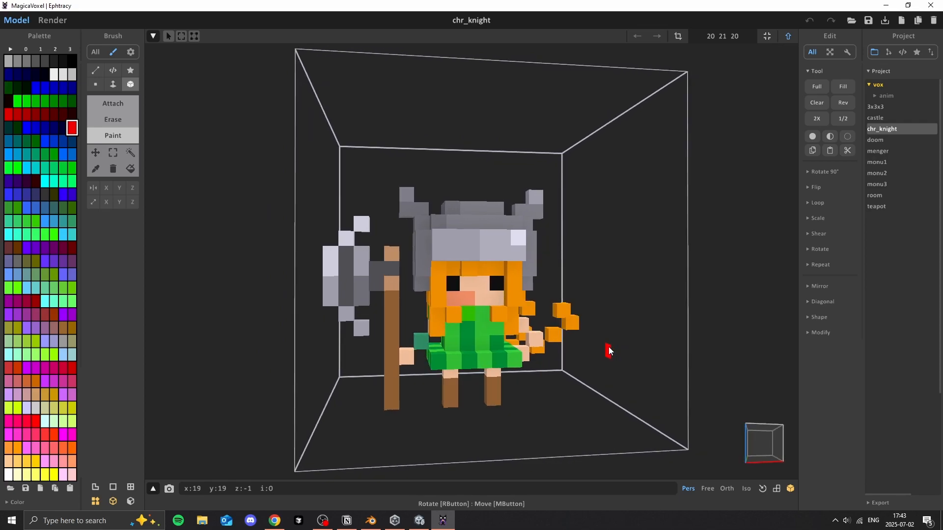
Step: Marquee-select the knight's axe with its handle and try to move it
click(113, 152)
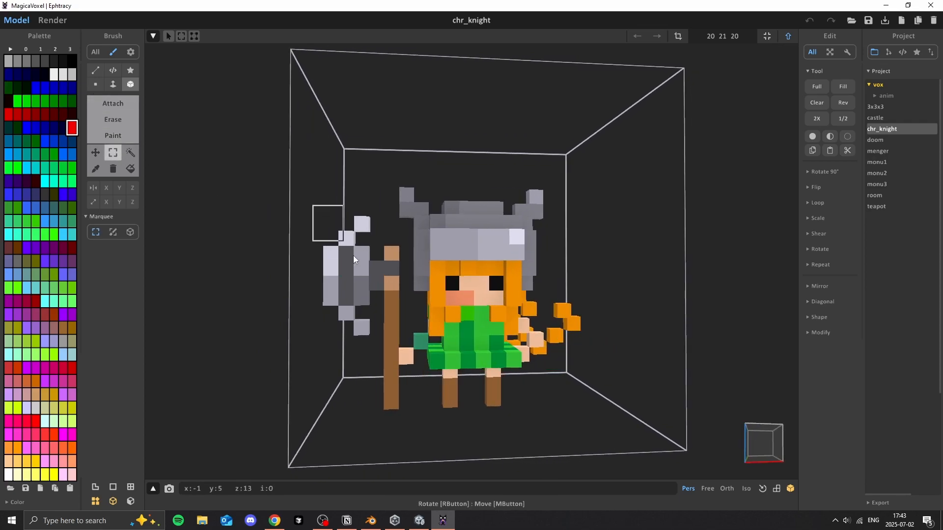
drag(354, 259, 396, 431)
click(95, 152)
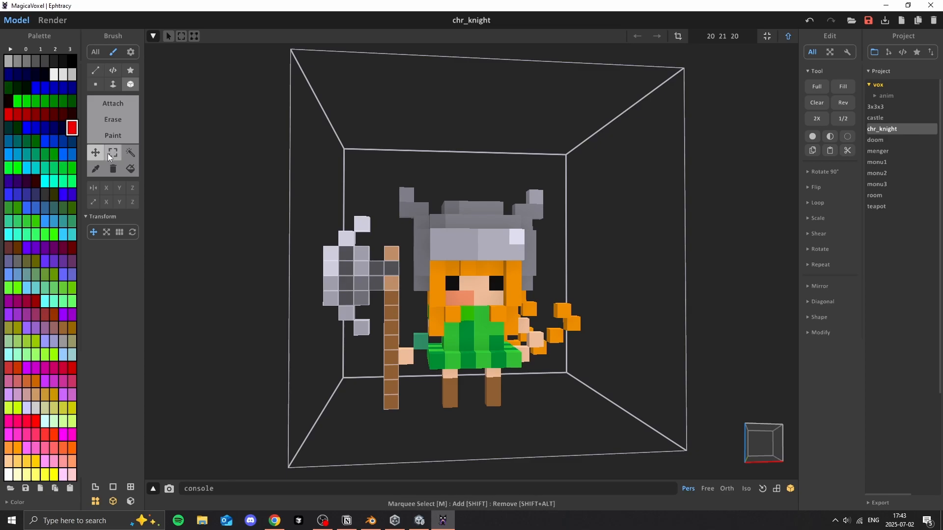
mouse_move(375, 267)
mouse_down()
mouse_move(343, 267)
mouse_move(377, 273)
mouse_up()
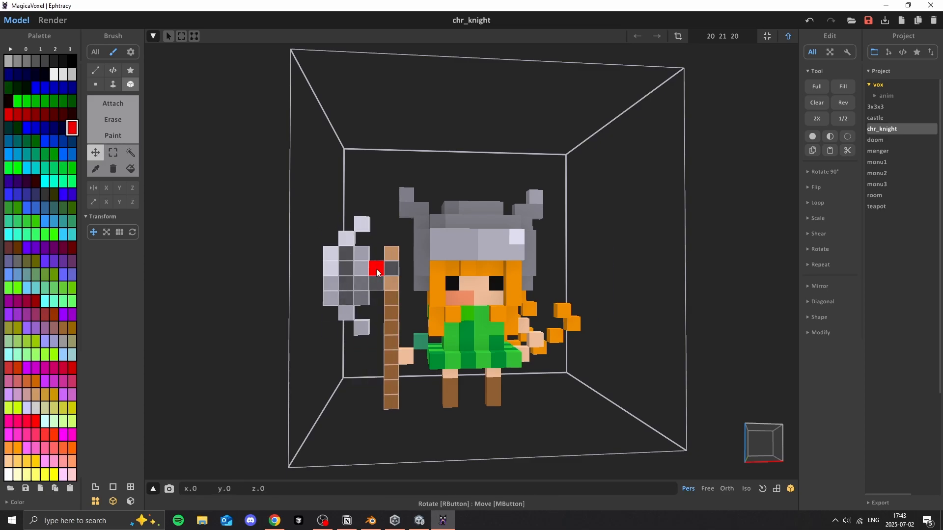
Step: Resize the model volume to 30 x 30 x 30 voxels
double_click(723, 39)
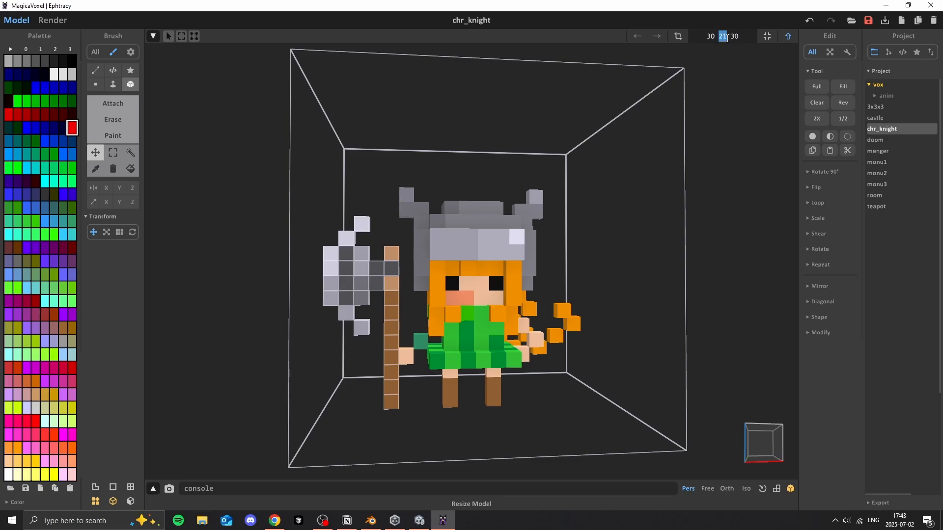
text(30)
key(Return)
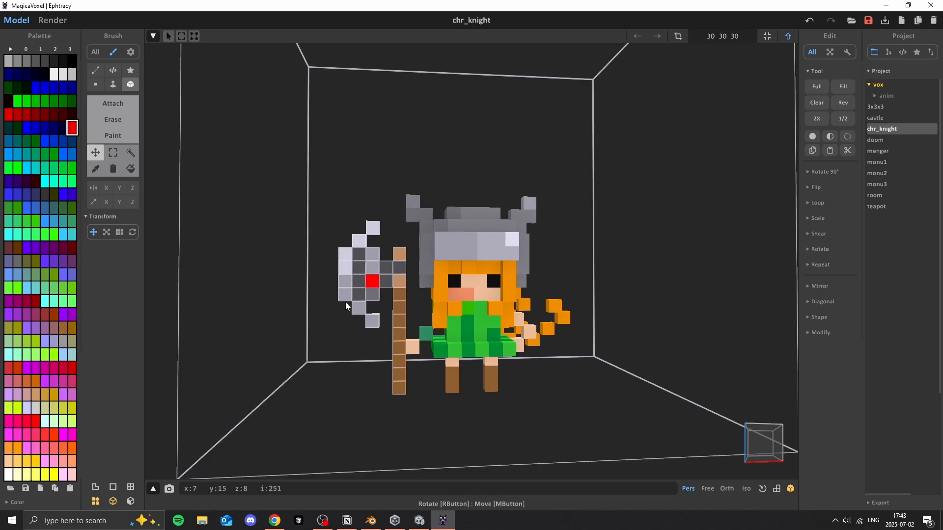
Step: Marquee-select the whole axe and move it about four voxels outward, away from the knight's hand
click(113, 153)
drag(291, 183, 407, 408)
click(95, 153)
mouse_move(373, 282)
mouse_down()
mouse_move(311, 279)
mouse_move(324, 282)
mouse_up()
middle_drag(368, 311, 357, 310)
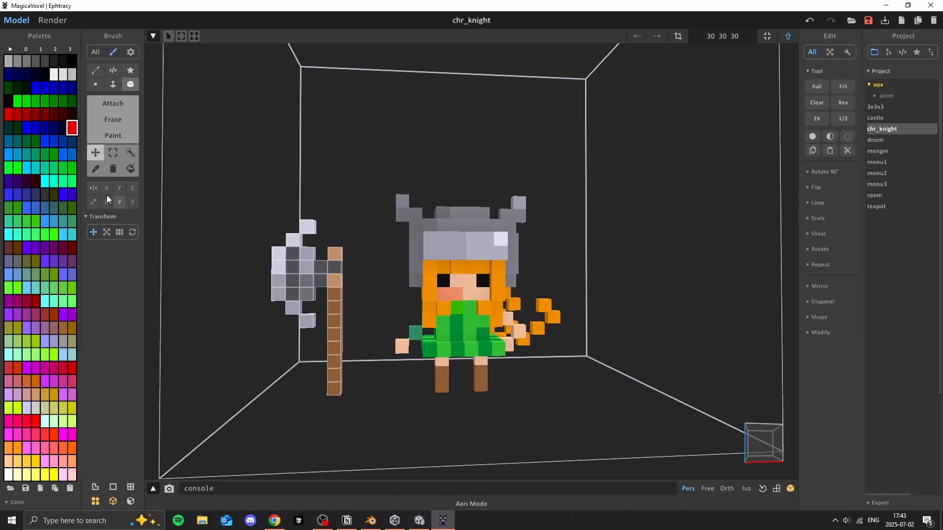
Step: Move the axe-side hand away from the knight's body and marquee-select the other hand beside the orange braid
click(113, 153)
middle_drag(416, 355, 390, 350)
click(95, 153)
drag(389, 329, 364, 330)
right_drag(559, 368, 511, 368)
click(113, 153)
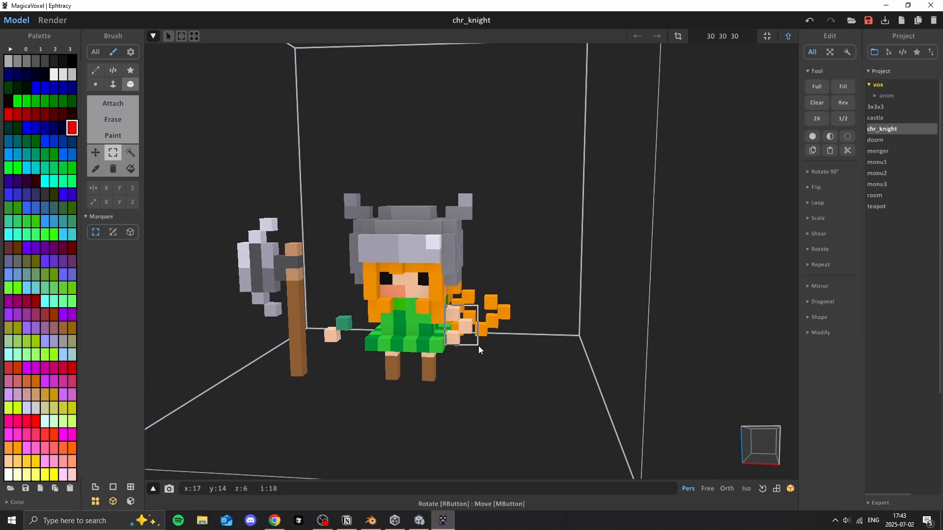
right_drag(484, 358, 487, 339)
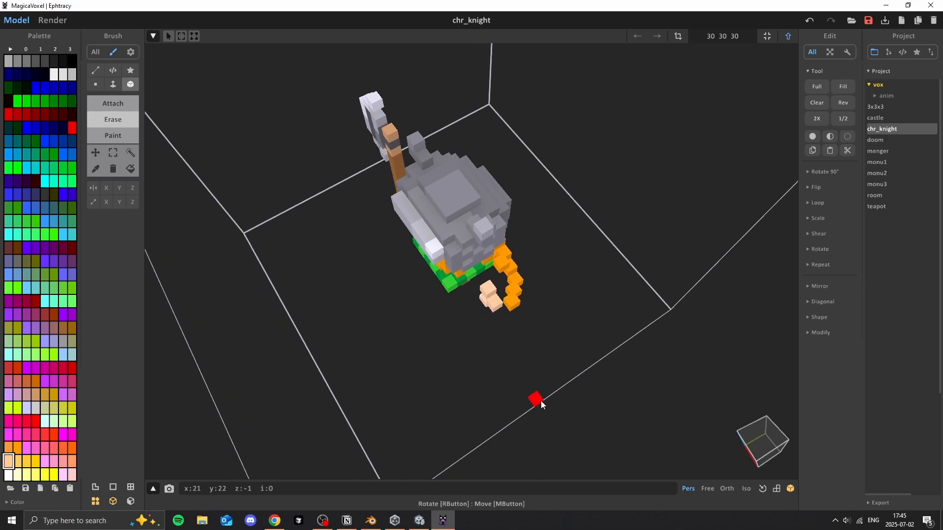
Step: Open the export options for the separated knight model
right_drag(541, 401, 622, 303)
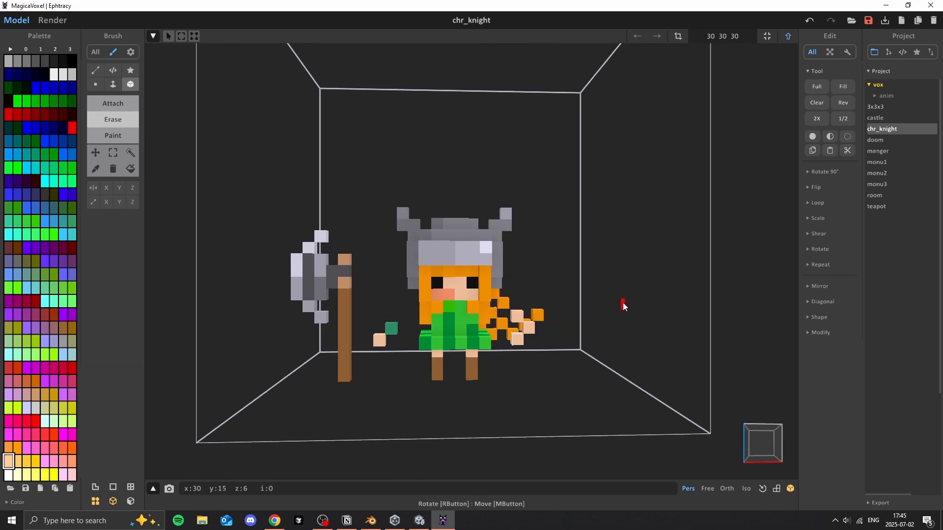
click(882, 507)
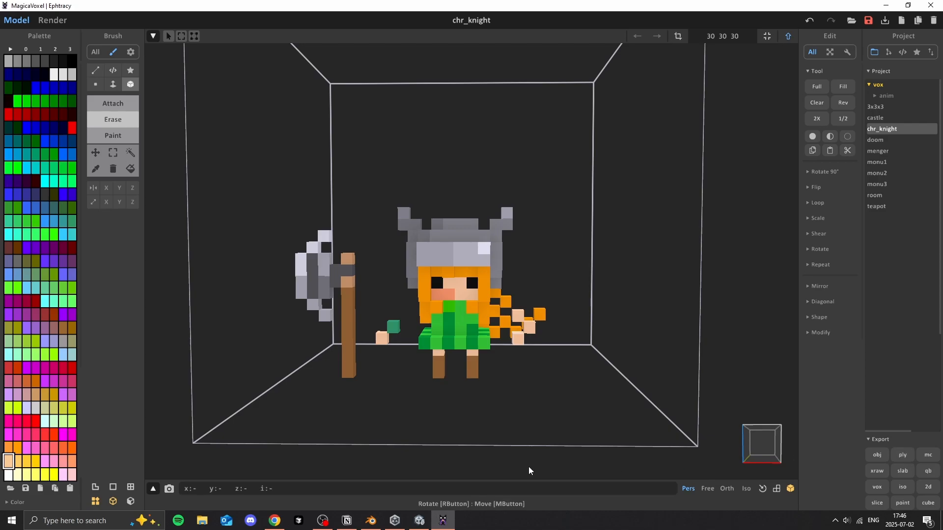
Step: Switch to Blender and delete the default cube
click(371, 520)
right_click(874, 72)
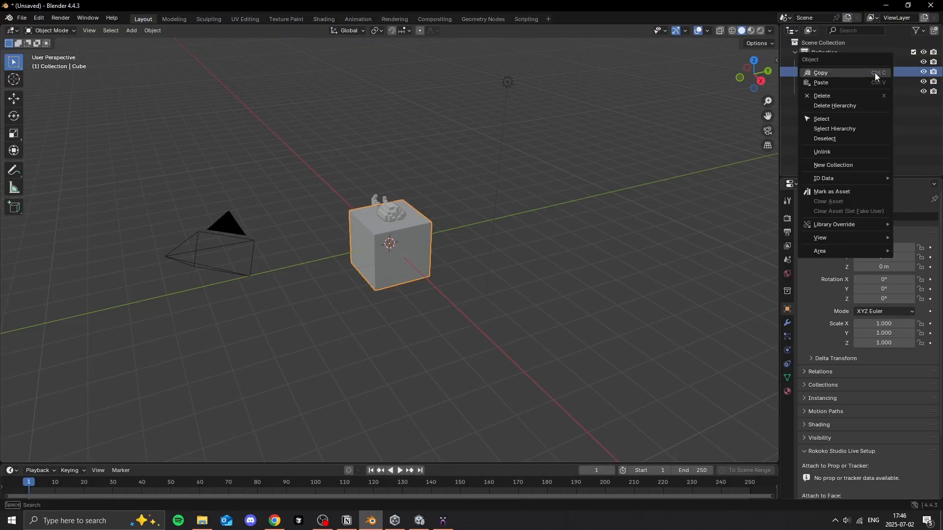
click(850, 96)
Step: Enter Edit Mode on the imported Untitled model and examine how its mesh faces are divided
click(415, 184)
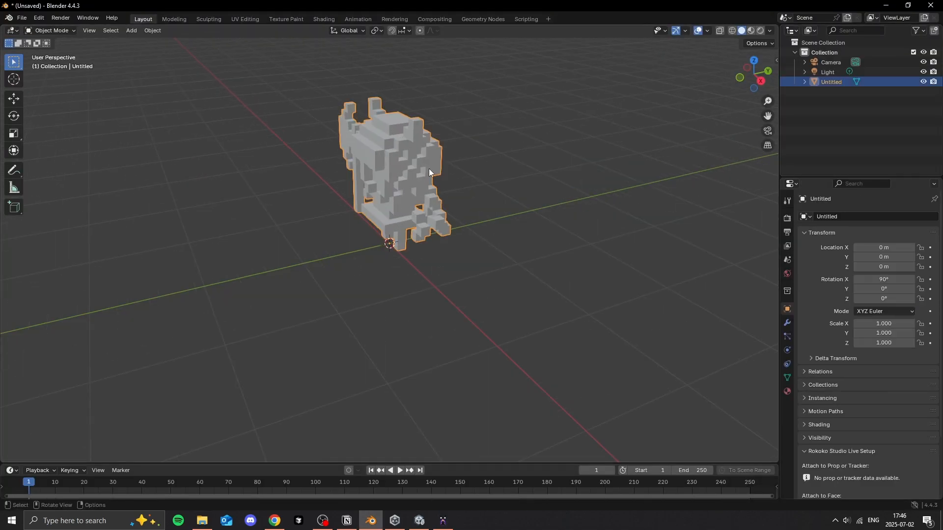
key(Tab)
right_click(485, 148)
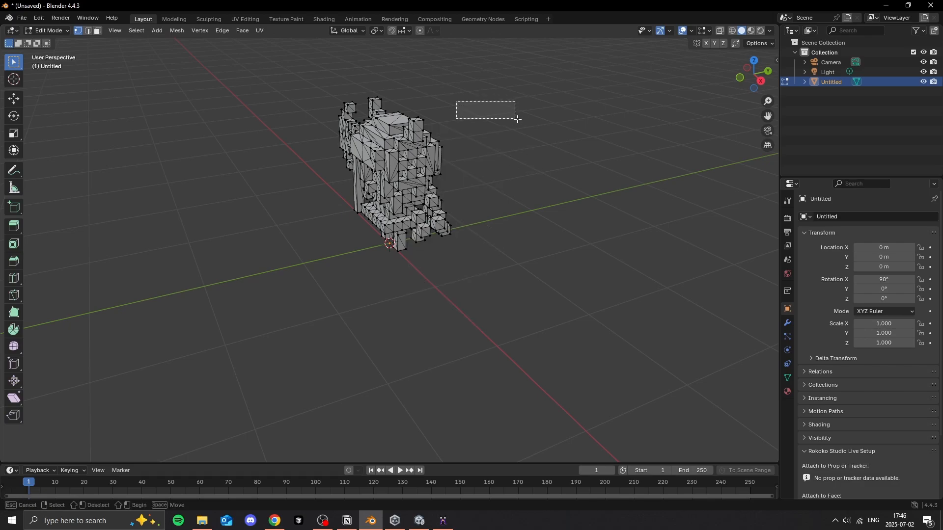
right_click(452, 90)
right_click(474, 99)
right_click(497, 129)
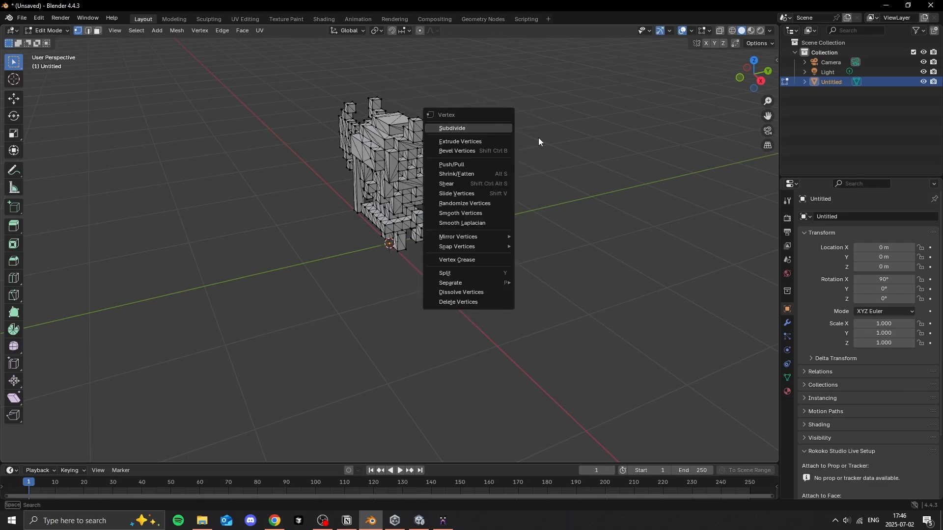
middle_drag(491, 214, 414, 140)
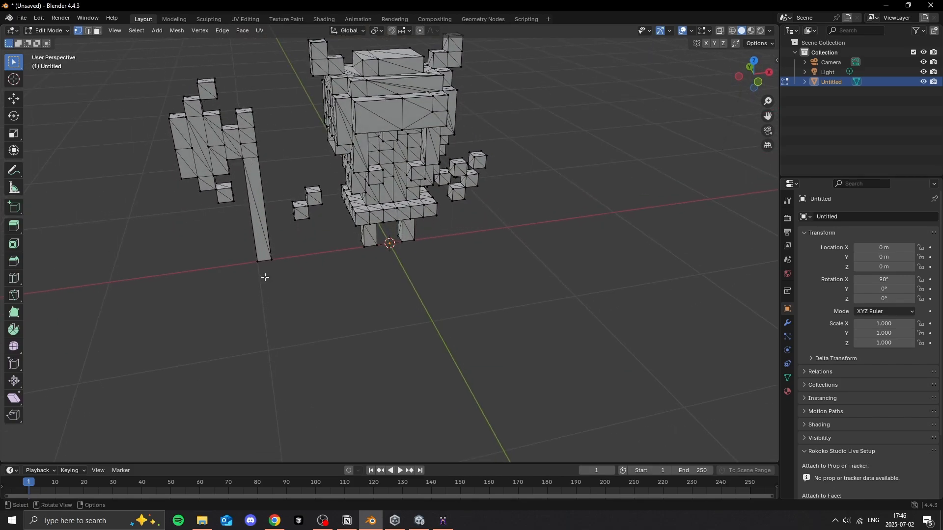
middle_drag(265, 277, 215, 191)
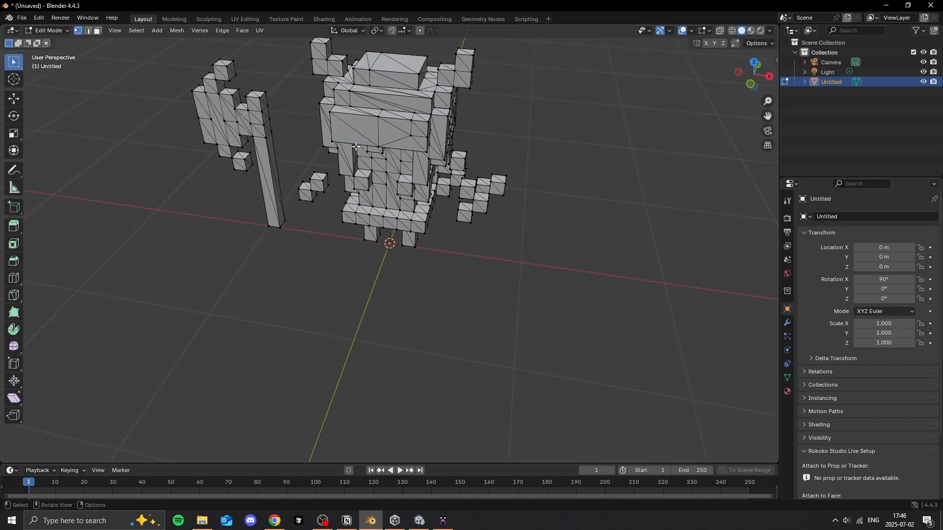
scroll(409, 197, down, 4)
middle_drag(410, 196, 748, 156)
Step: Delete the Untitled model and import the chr_knight model file in its place
right_click(874, 82)
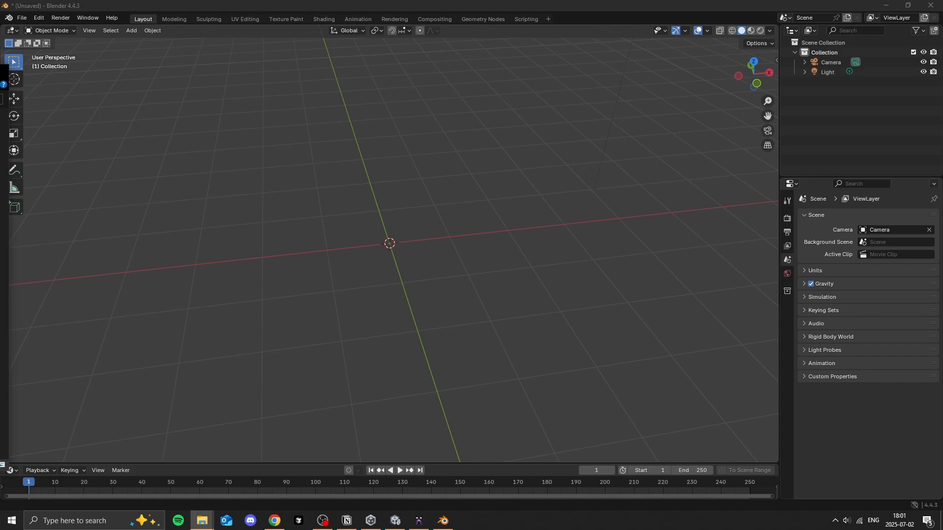
drag(0, 162, 228, 164)
click(166, 274)
Step: Enter Edit Mode on chr_knight and examine its mesh topology
key(Tab)
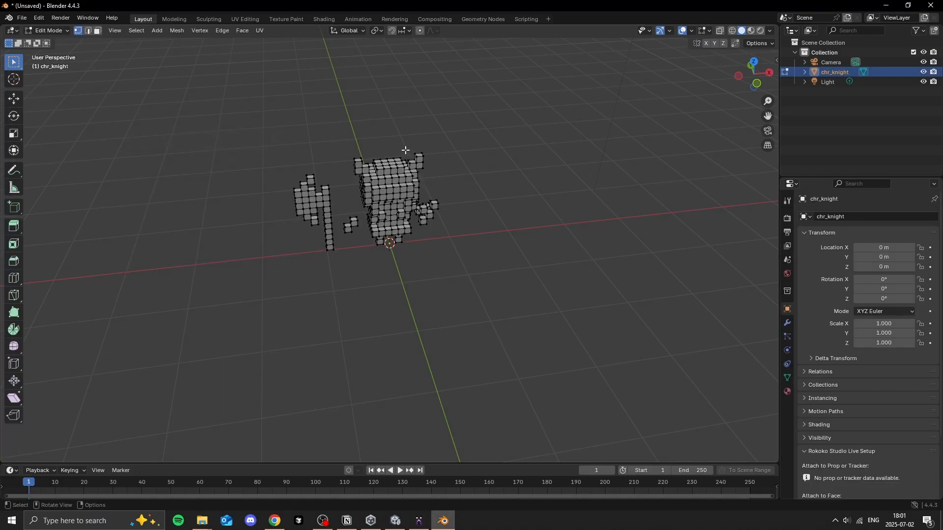
scroll(406, 149, up, 4)
middle_drag(400, 134, 322, 169)
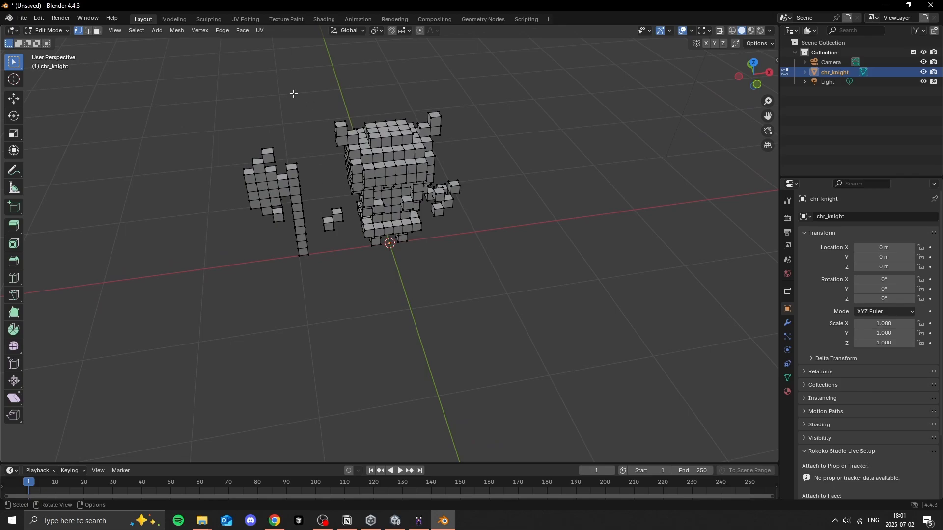
Step: Switch to the Shading workspace and create a new material for chr_knight
click(256, 18)
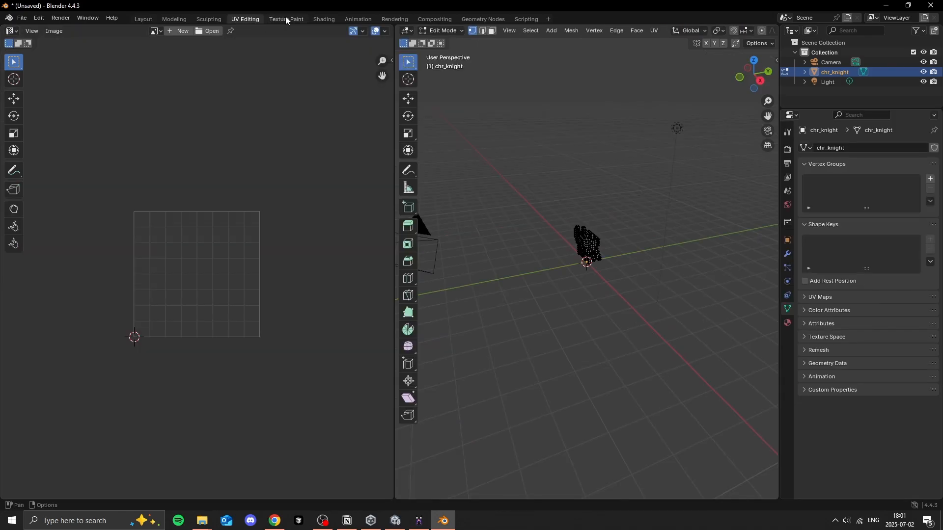
click(324, 19)
middle_drag(470, 167, 538, 160)
scroll(517, 157, up, 2)
click(488, 301)
key(Home)
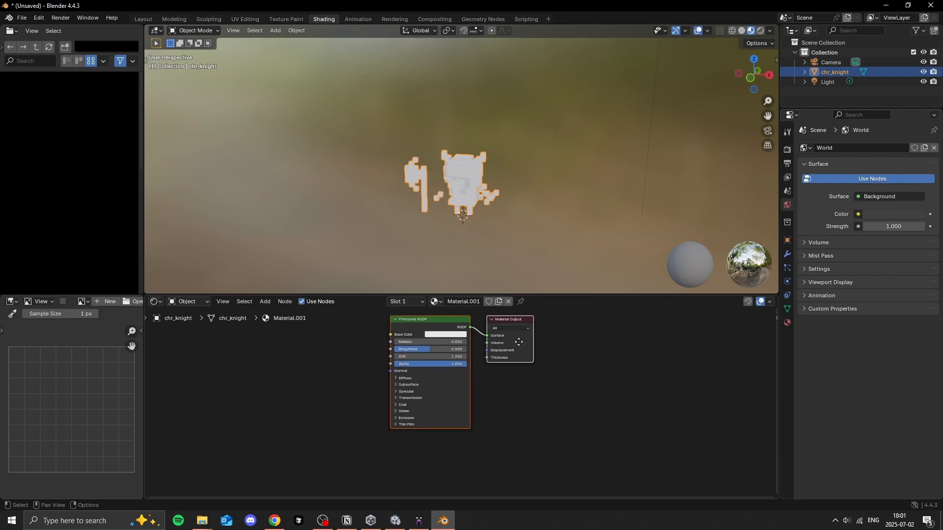
Step: Add a Color Attribute node beside the Principled BSDF node in the chr_knight material
right_click(334, 387)
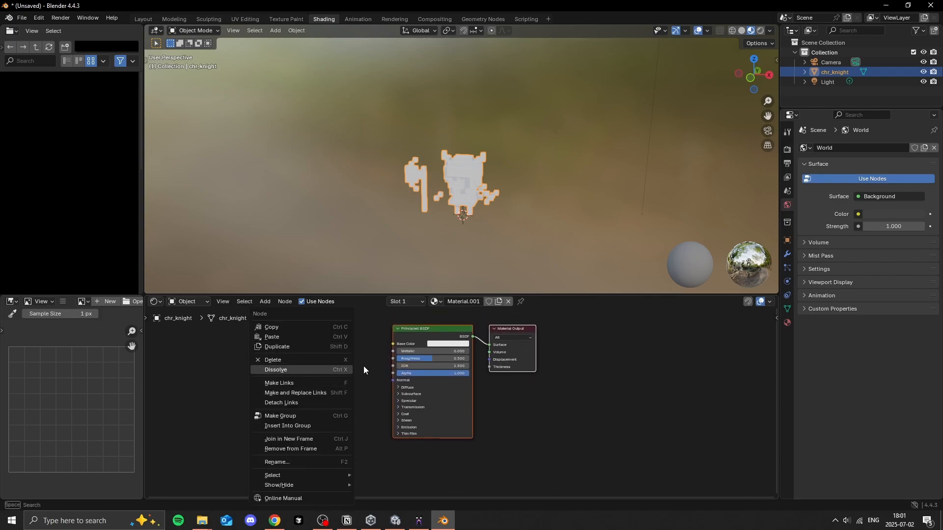
key(Escape)
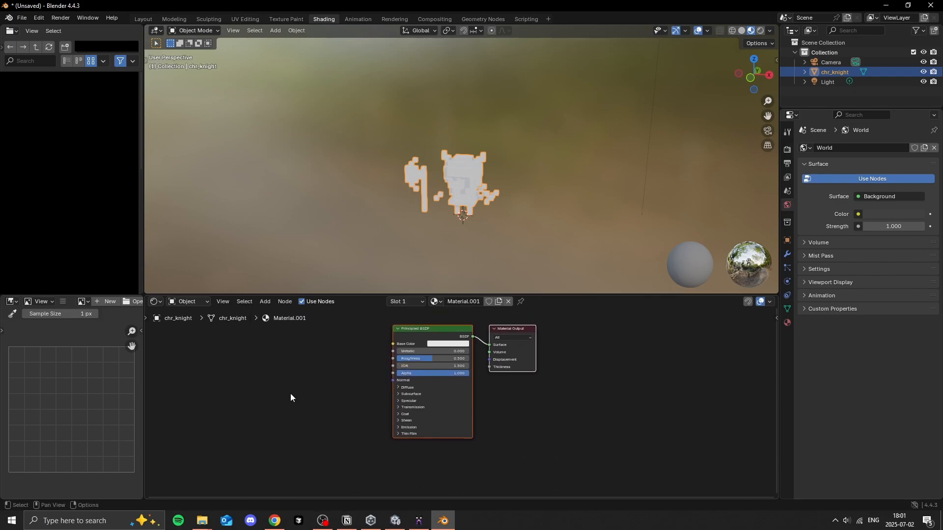
key(shift+a)
click(278, 385)
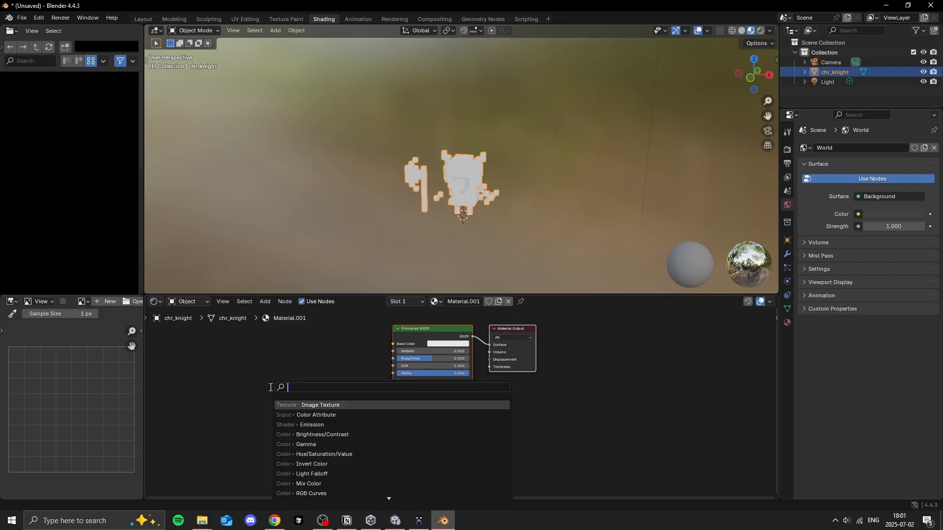
text(color att)
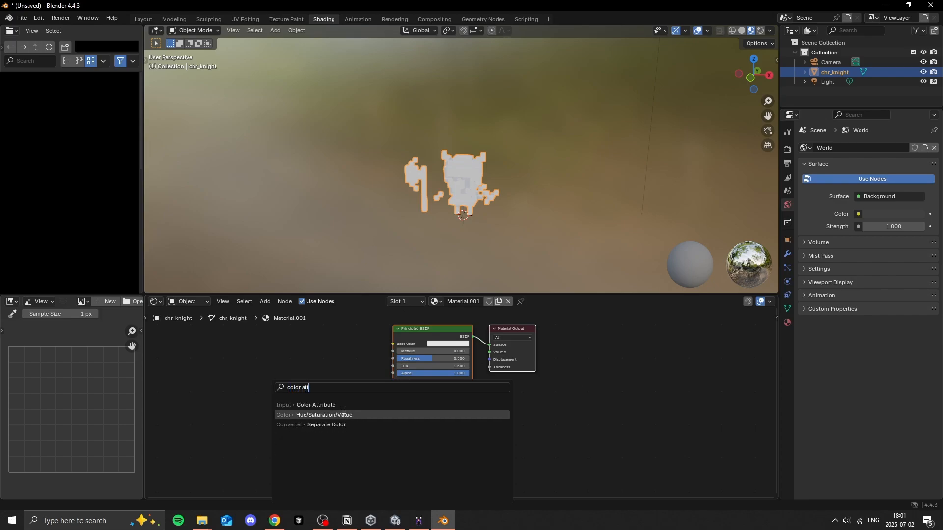
click(344, 406)
click(290, 404)
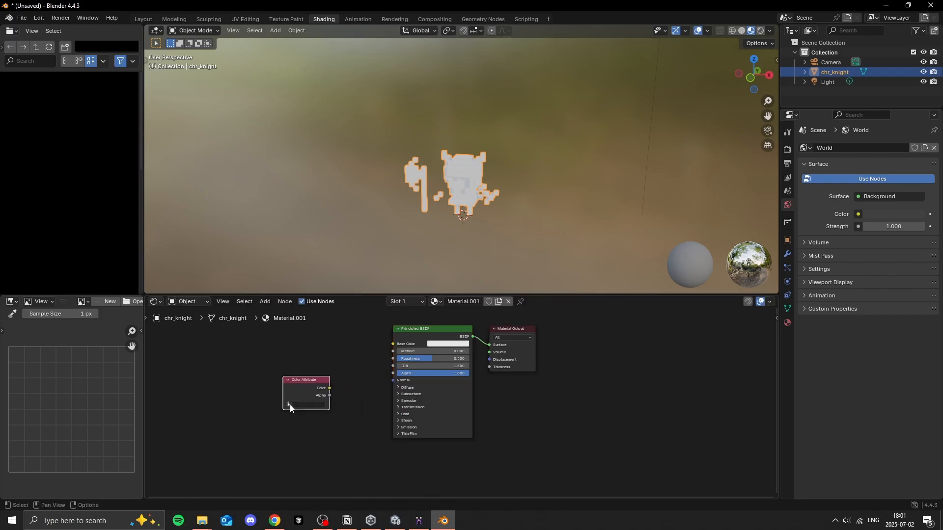
Step: Set the Color Attribute node to Col and connect its Color output to the Principled BSDF's Base Color
click(297, 406)
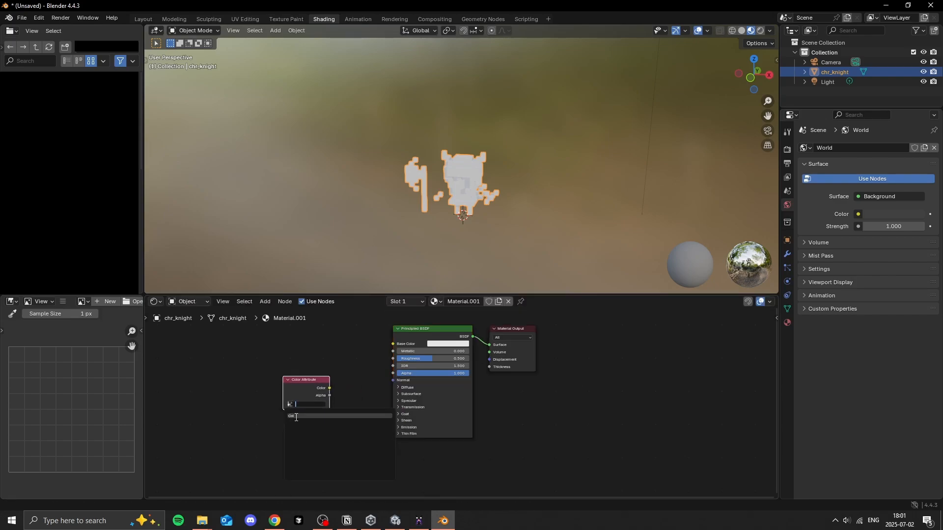
click(296, 417)
drag(329, 388, 392, 344)
middle_drag(532, 205, 497, 197)
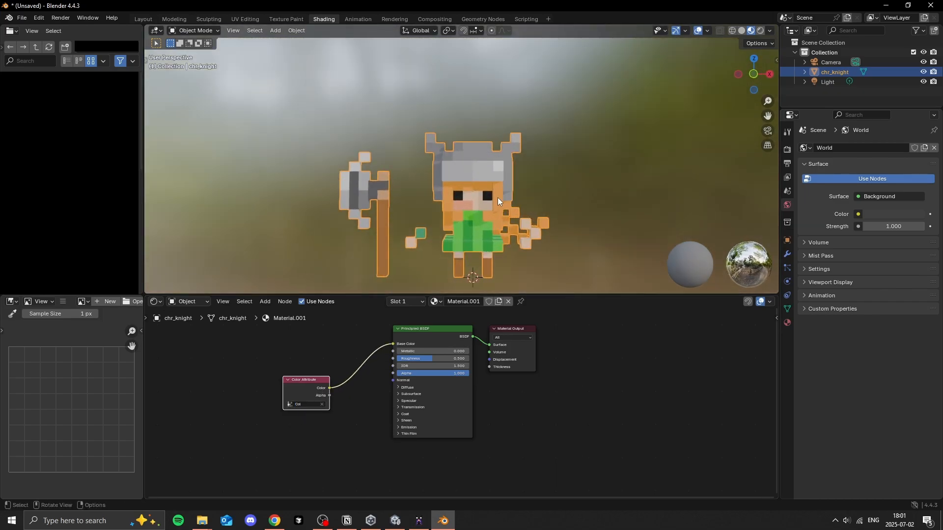
Step: Return to the Layout workspace and put chr_knight in Edit Mode
click(151, 19)
middle_drag(314, 86, 376, 120)
key(Tab)
scroll(415, 172, up, 6)
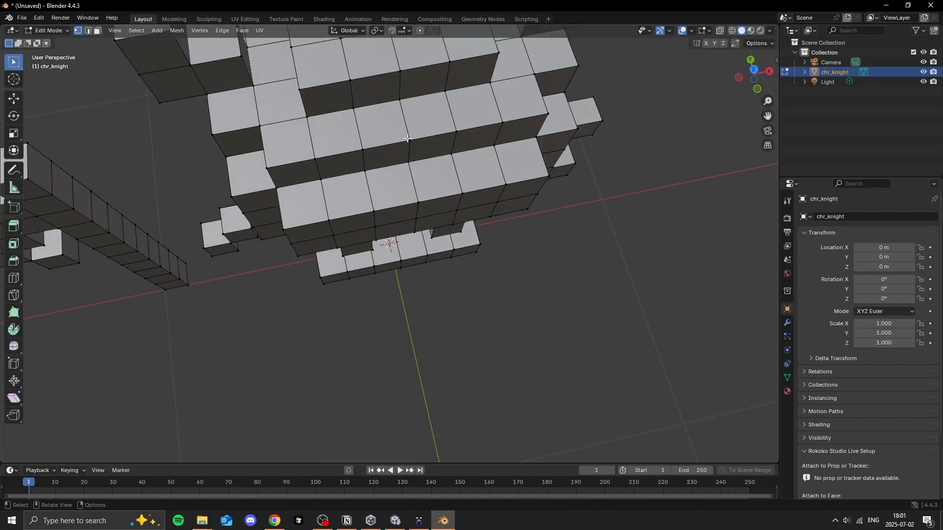
Step: Move individual vertices on top of the knight's helmet to test whether neighbouring faces are connected
key(g)
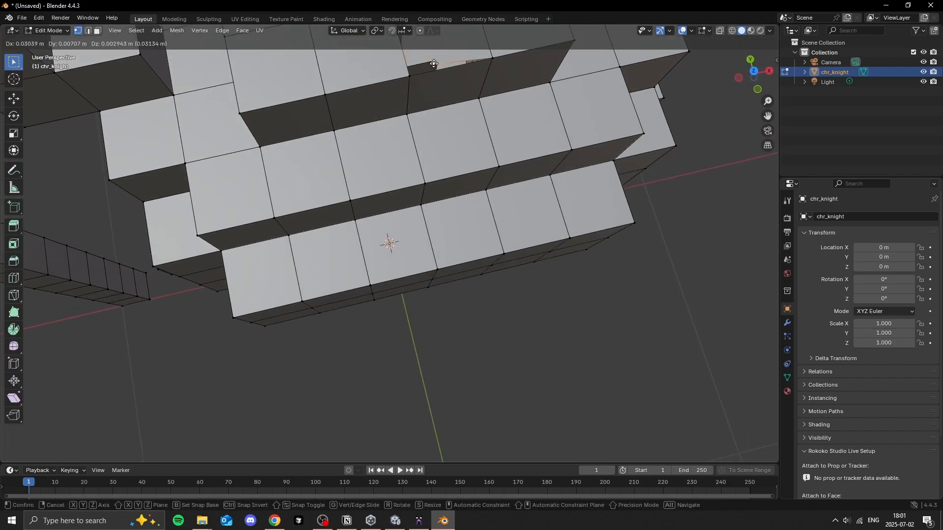
click(434, 64)
click(410, 76)
key(g)
click(375, 66)
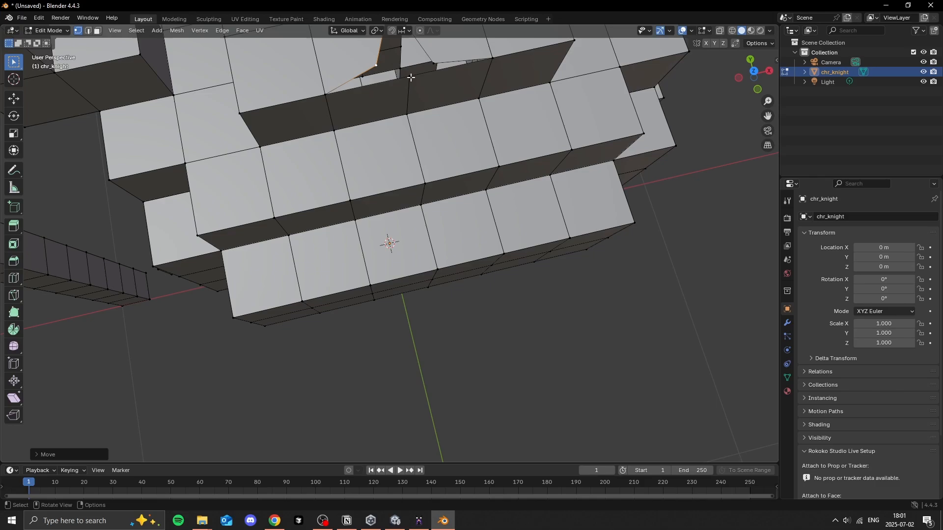
scroll(441, 111, down, 6)
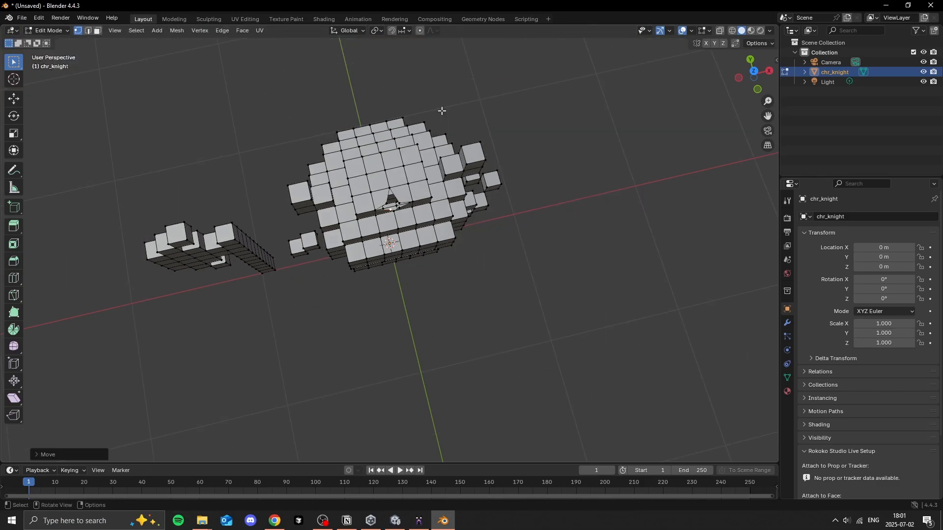
scroll(427, 127, up, 4)
scroll(423, 135, down, 4)
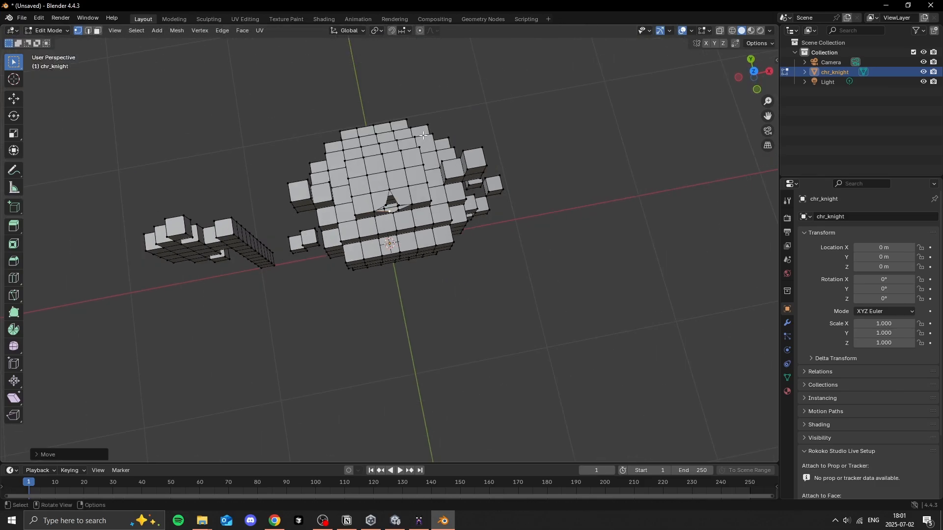
middle_drag(423, 135, 265, 143)
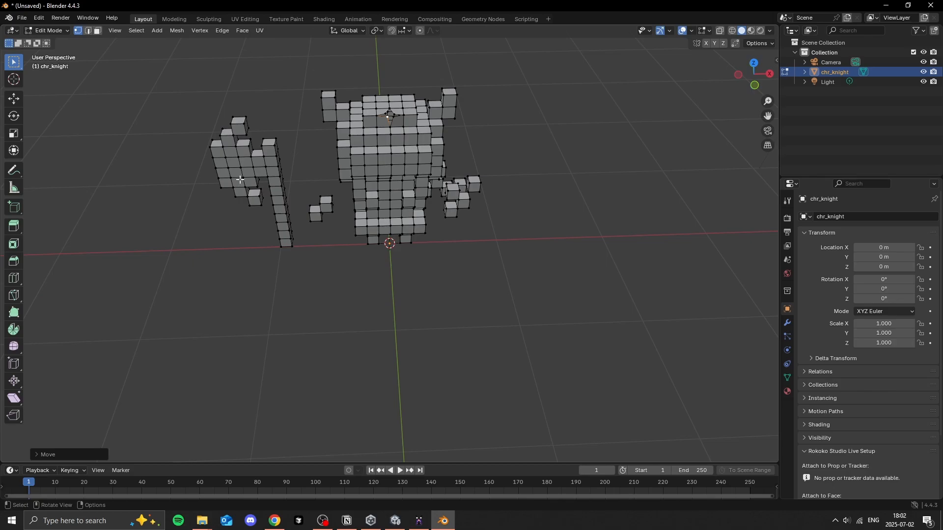
Step: Select the linked geometry on the axe head, and undo that selection along with the helmet vertex moves
key(l)
scroll(314, 180, down, 1)
key(ctrl+z)
key(ctrl+z)
key(ctrl+z)
key(ctrl+z)
key(ctrl+z)
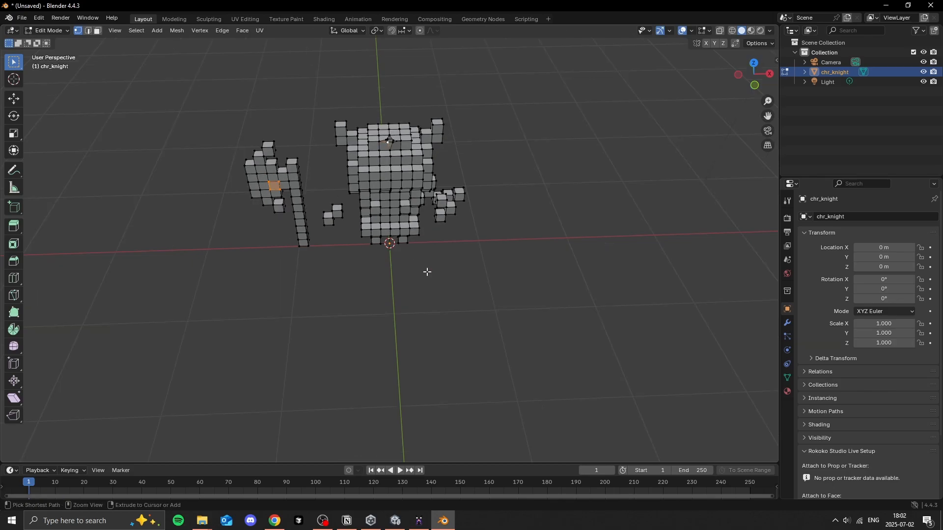
key(ctrl+z)
key(ctrl+z)
key(ctrl+z)
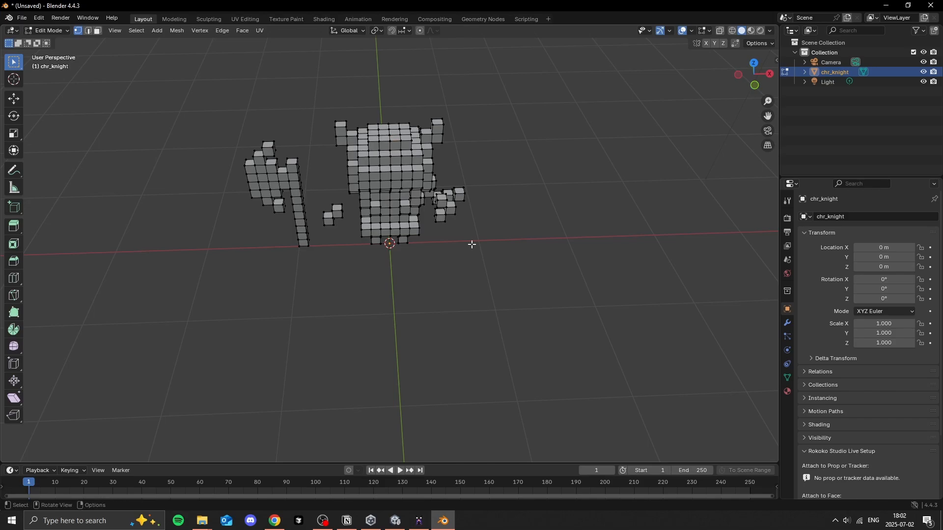
Step: Merge all of chr_knight's vertices by distance and check the colors in the Shading workspace
key(a)
key(m)
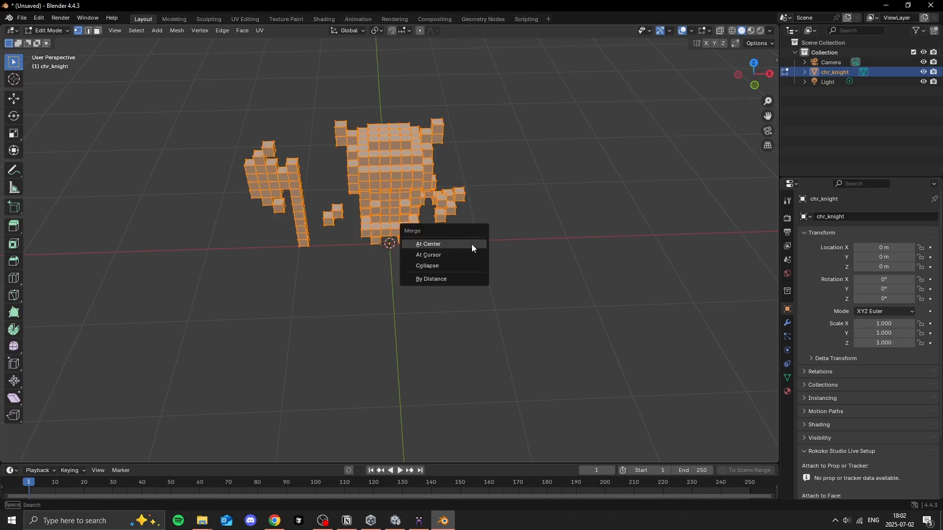
click(431, 279)
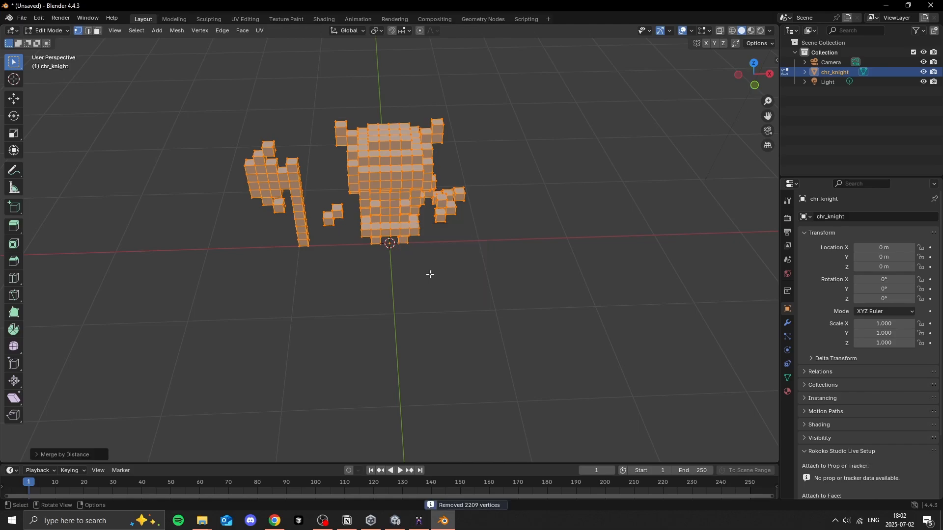
key(alt+a)
click(324, 19)
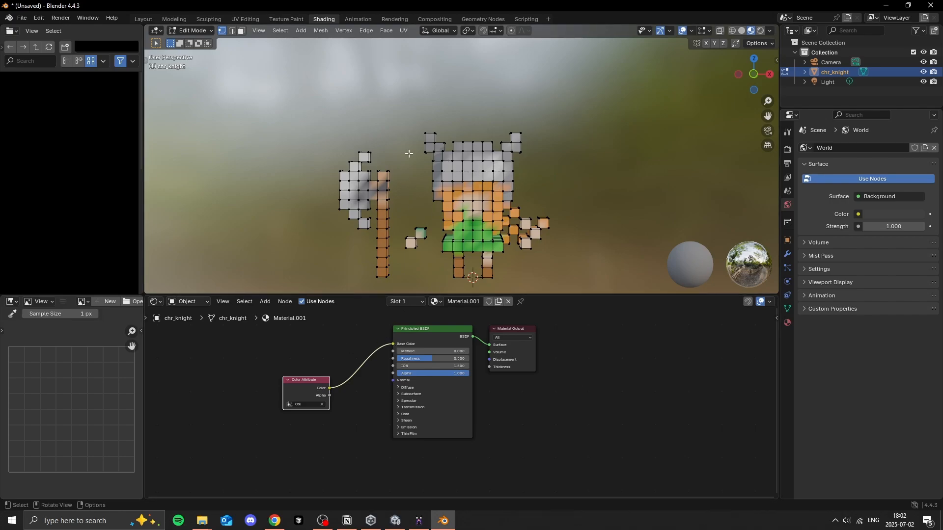
Step: Undo the merge by distance in the Layout workspace and return to the Shading workspace with the mesh deselected
click(143, 19)
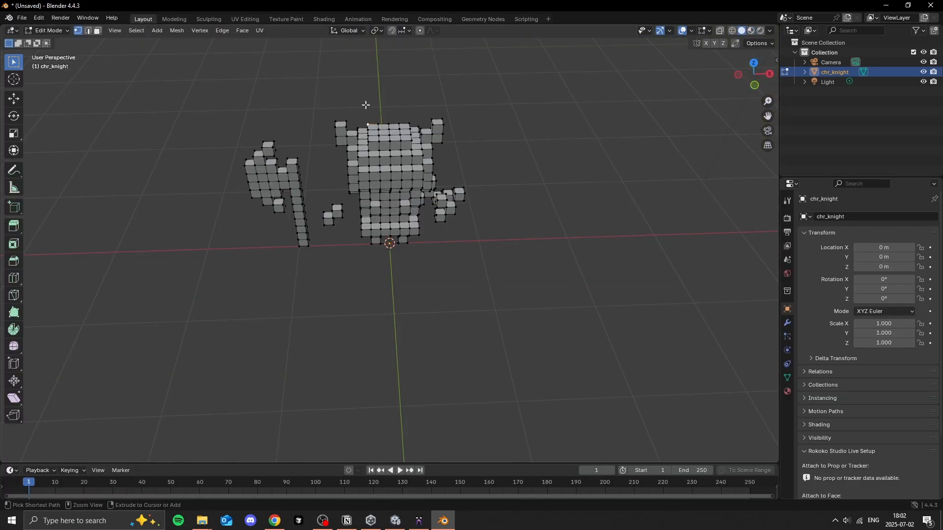
key(a)
key(alt+a)
click(323, 19)
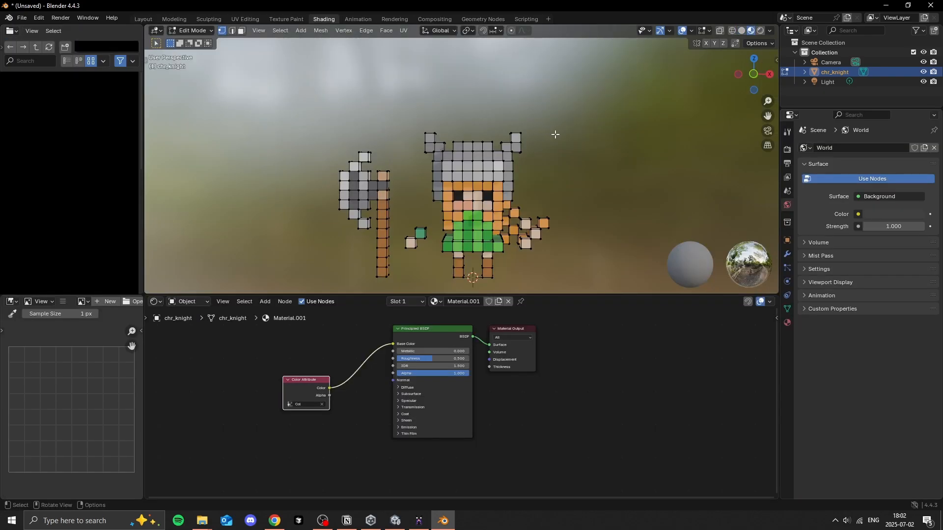
Step: Add an unconnected Image Texture node beside the Material Output node in the chr_knight material
right_click(585, 389)
key(shift+a)
click(607, 379)
text(i)
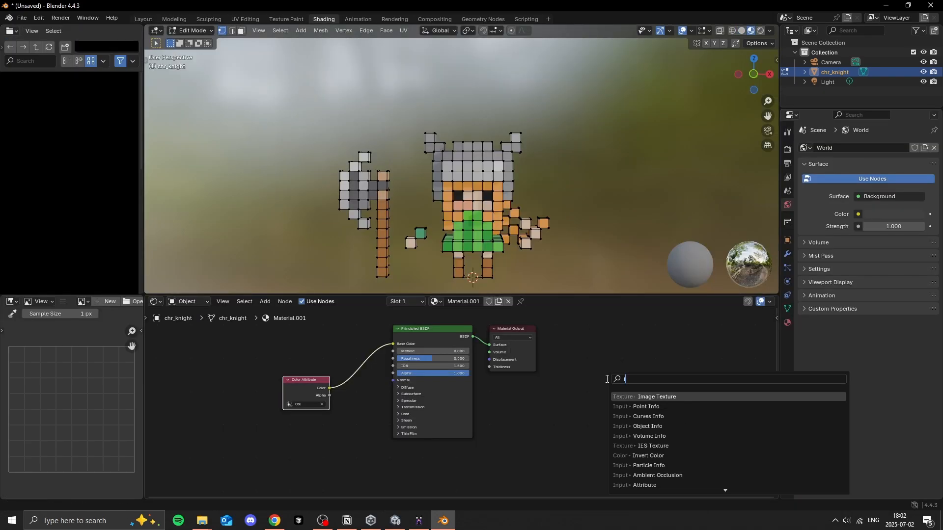
key(Return)
click(609, 395)
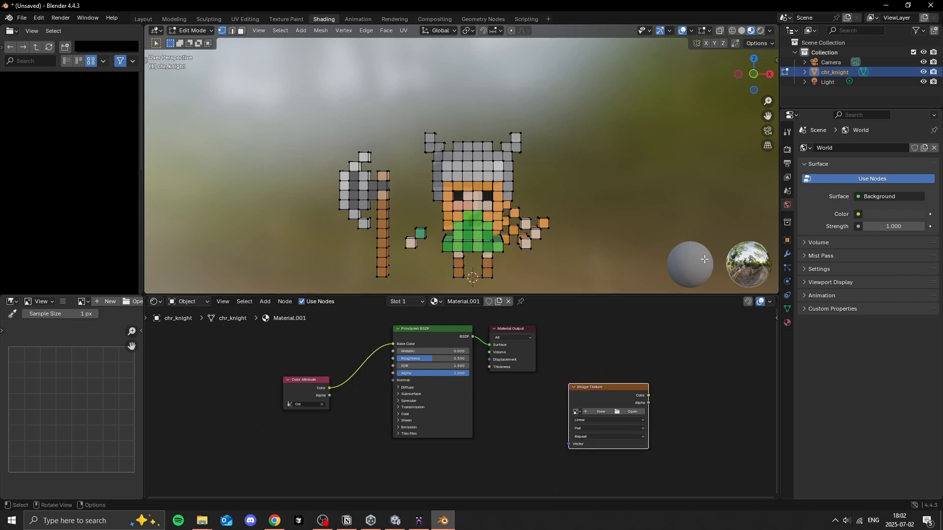
Step: Set the render engine to Cycles with CPU as the device and expand the Bake settings
click(787, 150)
click(871, 148)
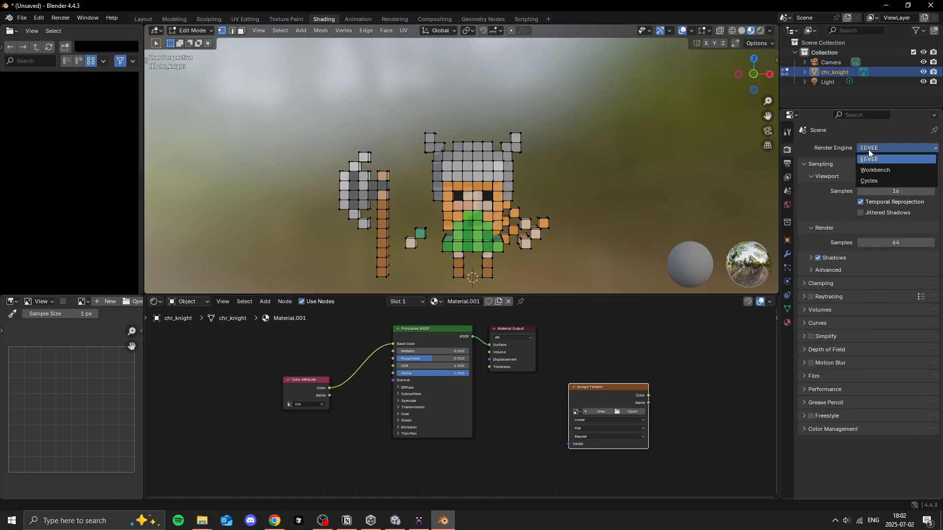
click(873, 180)
click(871, 172)
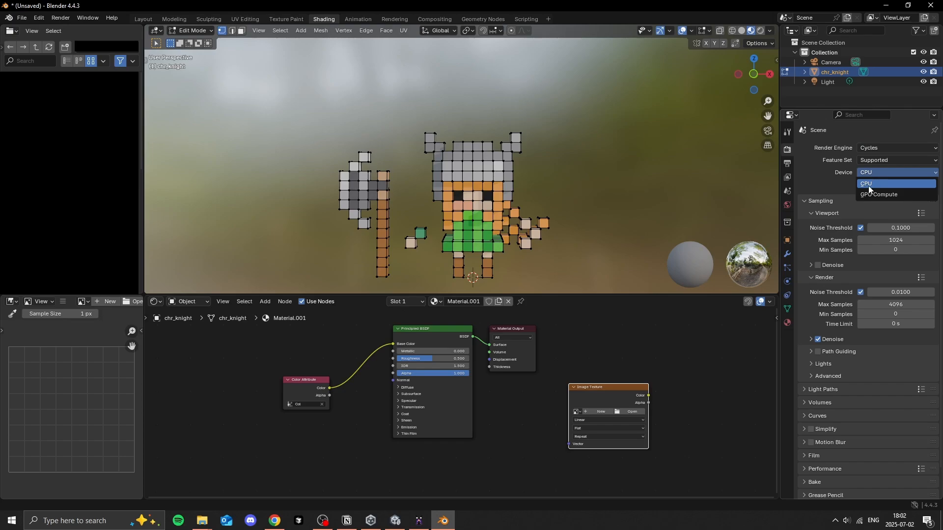
scroll(858, 214, down, 2)
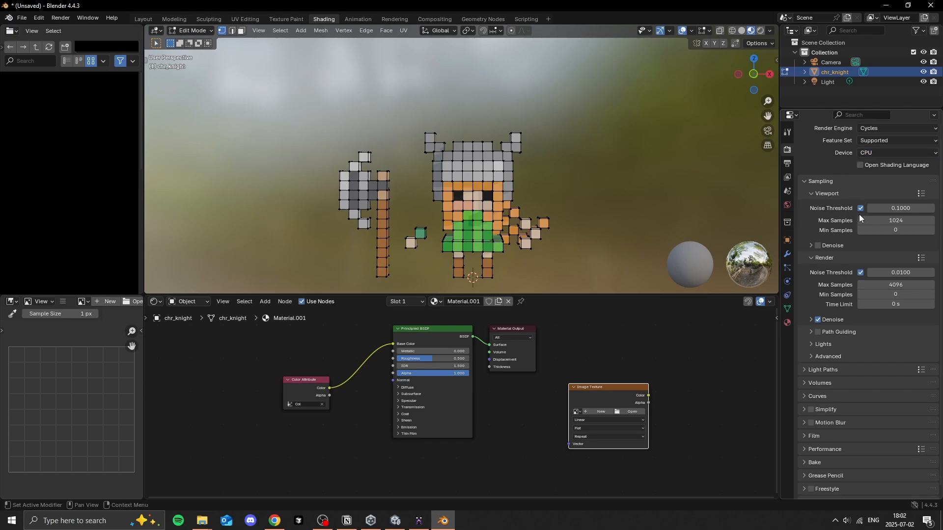
click(811, 452)
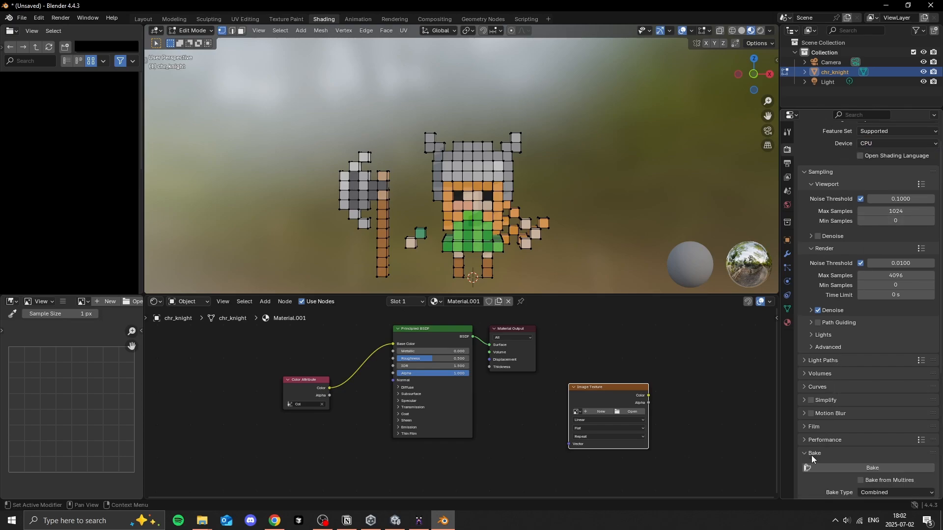
scroll(838, 379, down, 8)
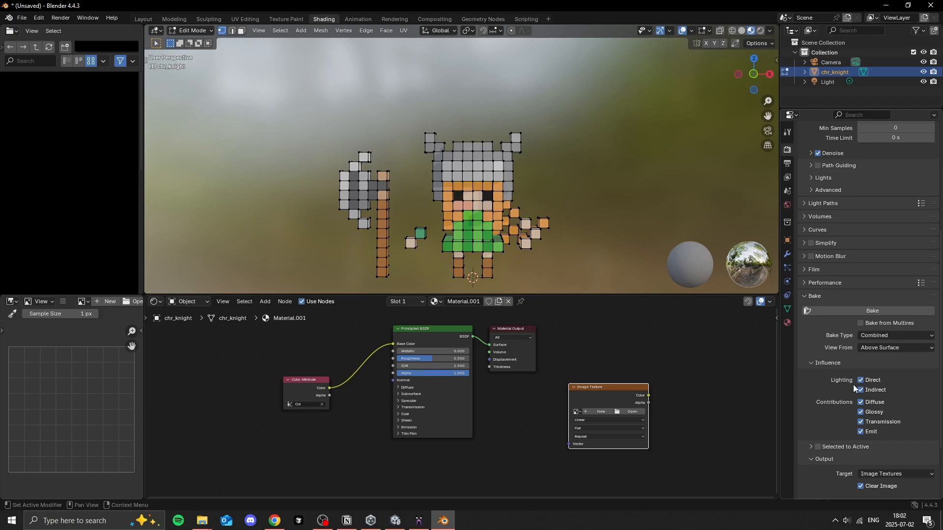
Step: Create a new 1024 x 1024 px image named BakeTex in the Image Texture node
drag(611, 391, 609, 381)
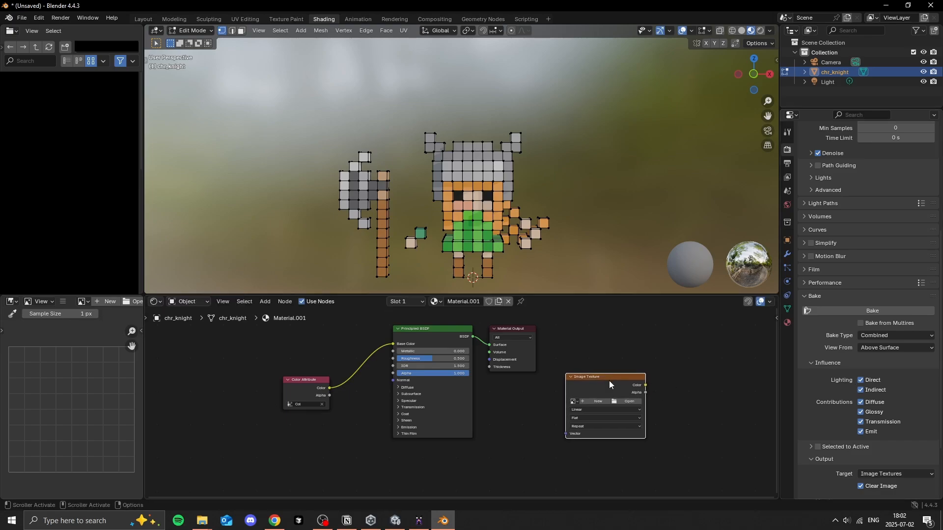
click(595, 403)
text(BakeTex)
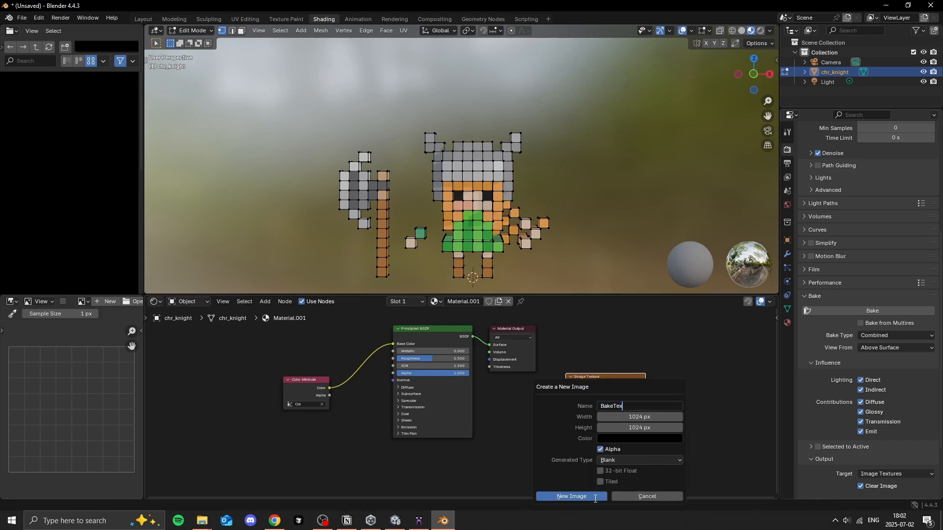
click(595, 497)
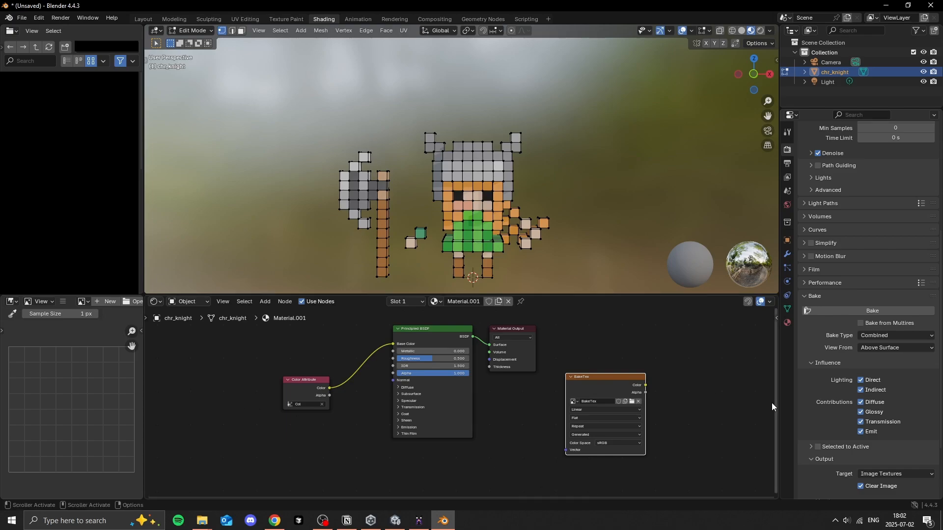
Step: Set the bake type to Diffuse and leave only the Color contribution enabled, with Direct and Indirect off
click(884, 336)
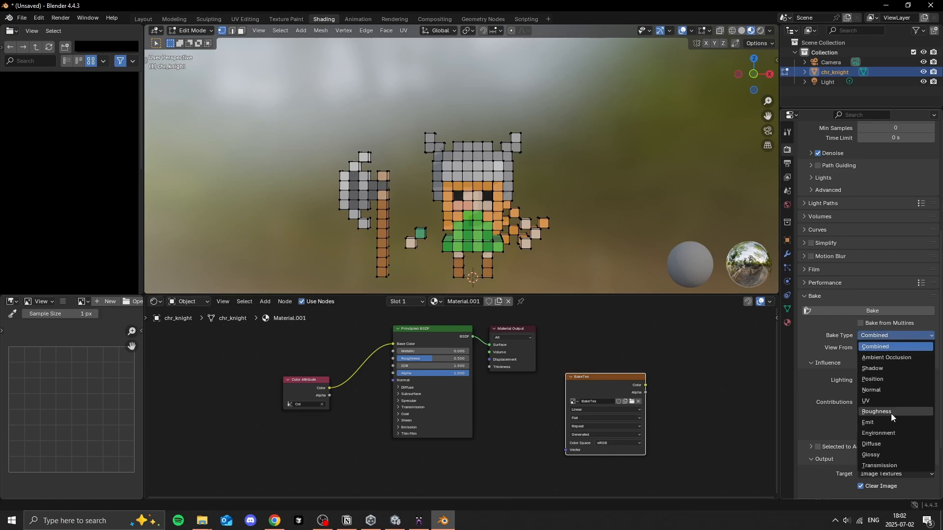
click(884, 444)
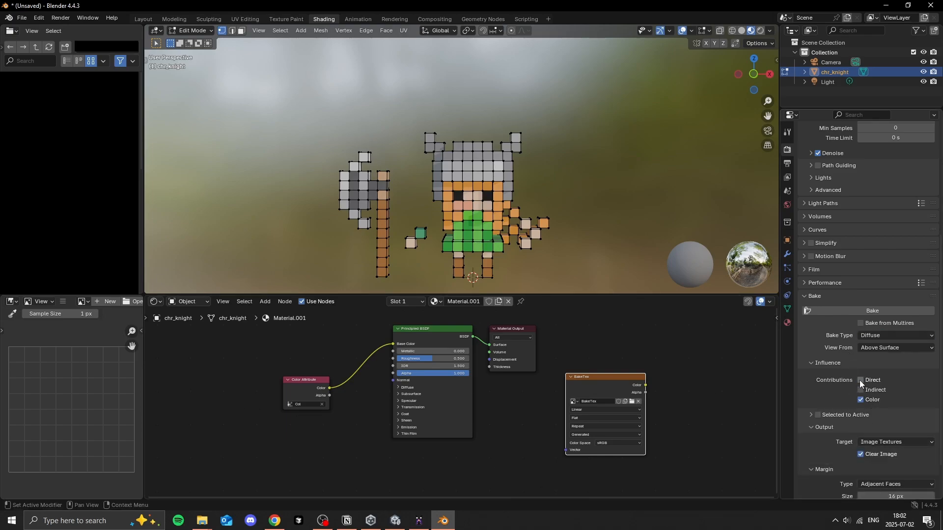
scroll(853, 398, down, 1)
scroll(868, 416, down, 1)
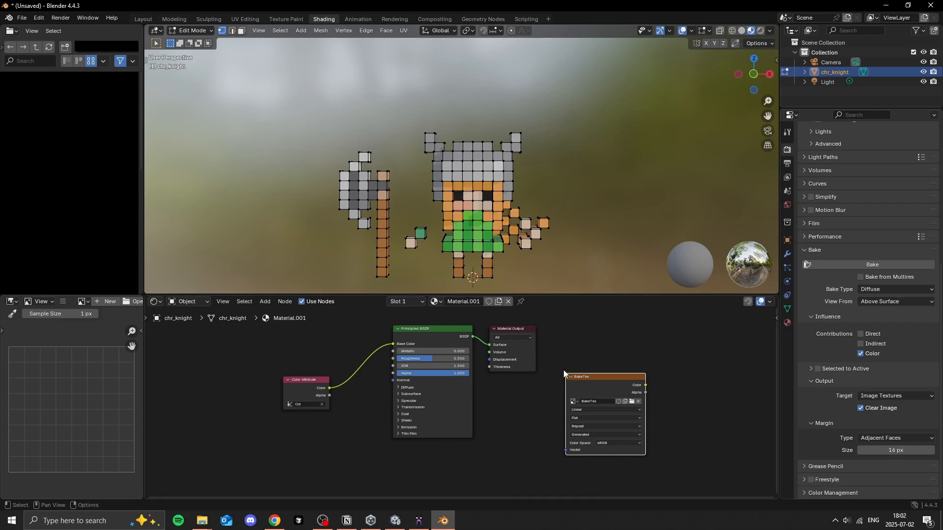
Step: Put chr_knight in Object Mode and try to bake its diffuse color
key(Tab)
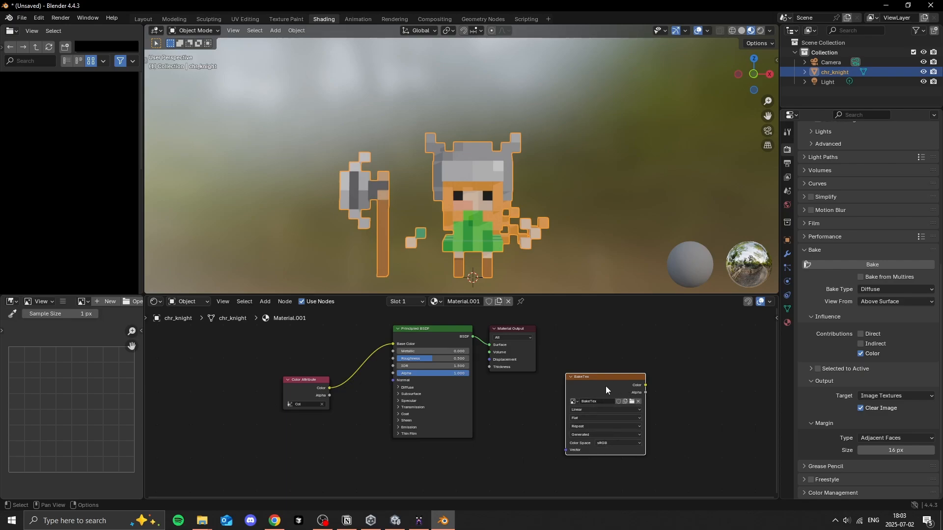
click(871, 264)
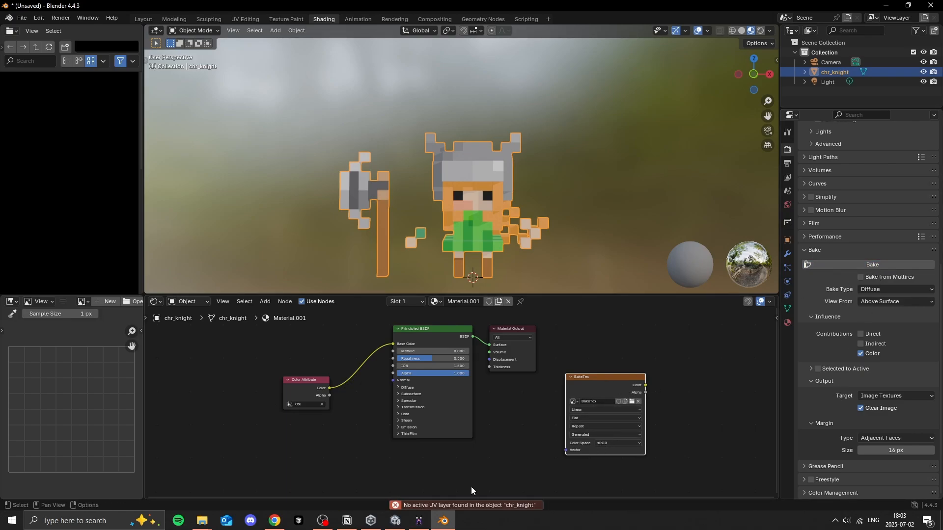
Step: Unwrap all of chr_knight's faces with Smart UV Project in Edit Mode in the Layout workspace
click(144, 20)
key(Tab)
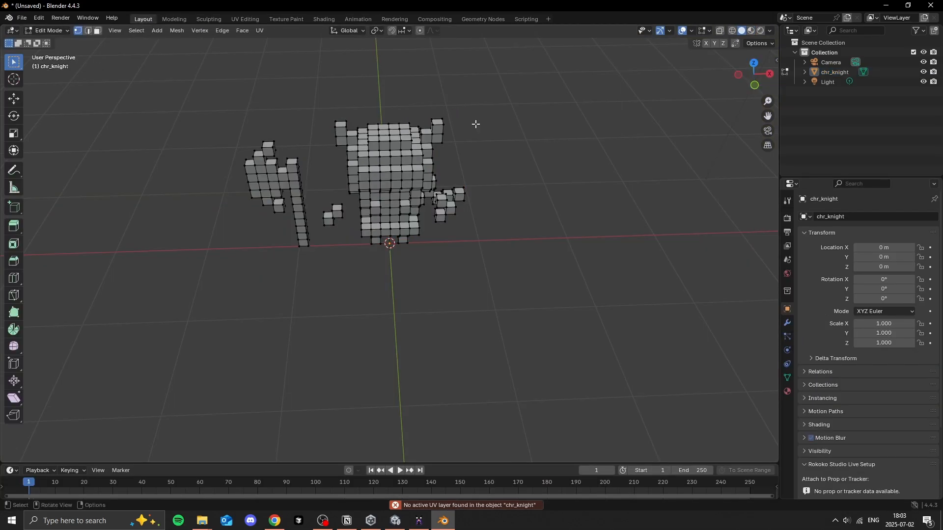
key(a)
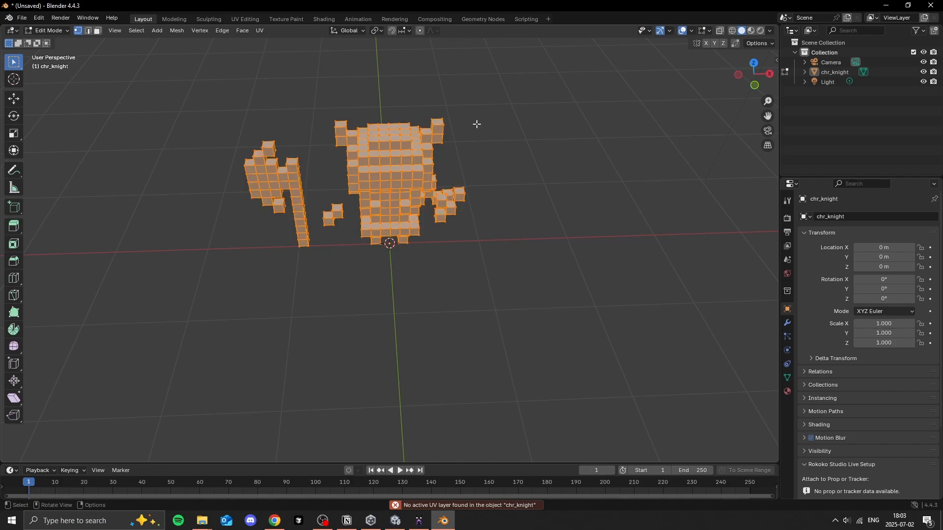
key(u)
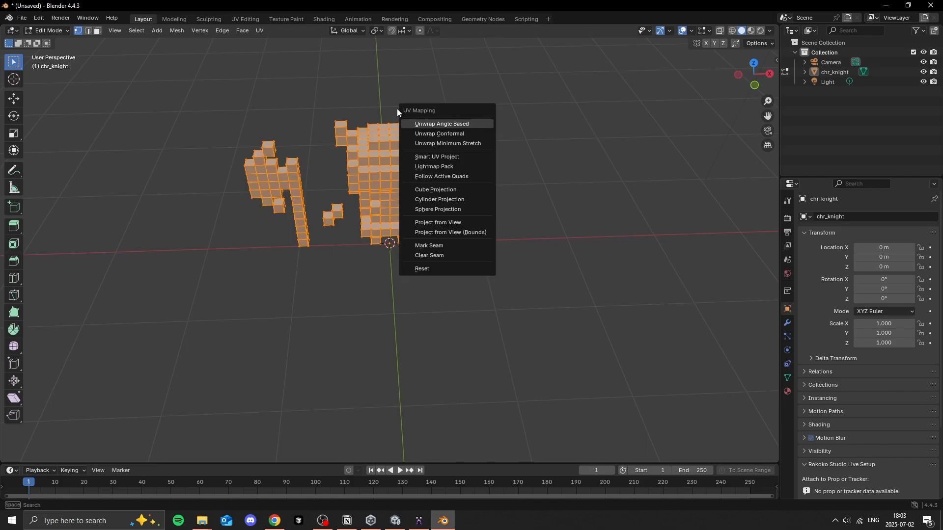
click(437, 156)
click(429, 254)
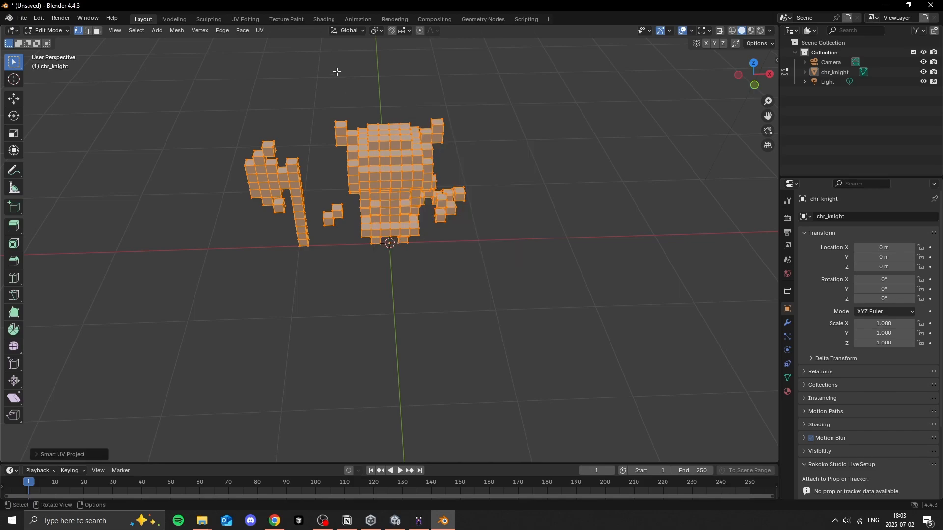
Step: Return to the Shading workspace, select chr_knight in Object Mode and bake its diffuse color into BakeTex
click(324, 18)
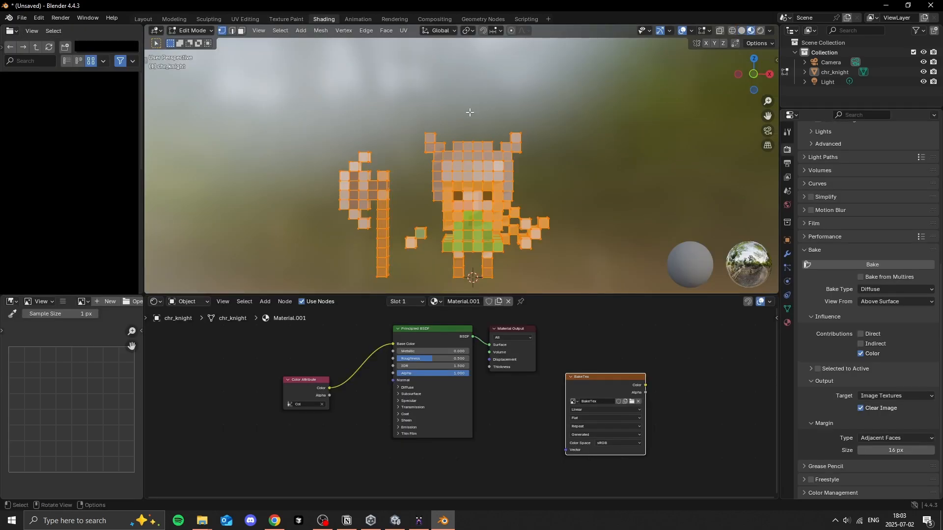
click(807, 266)
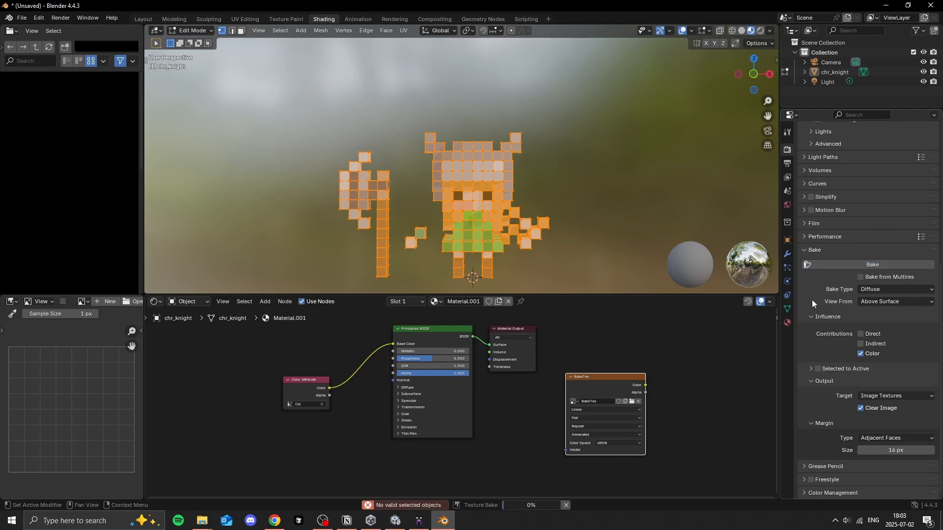
key(Tab)
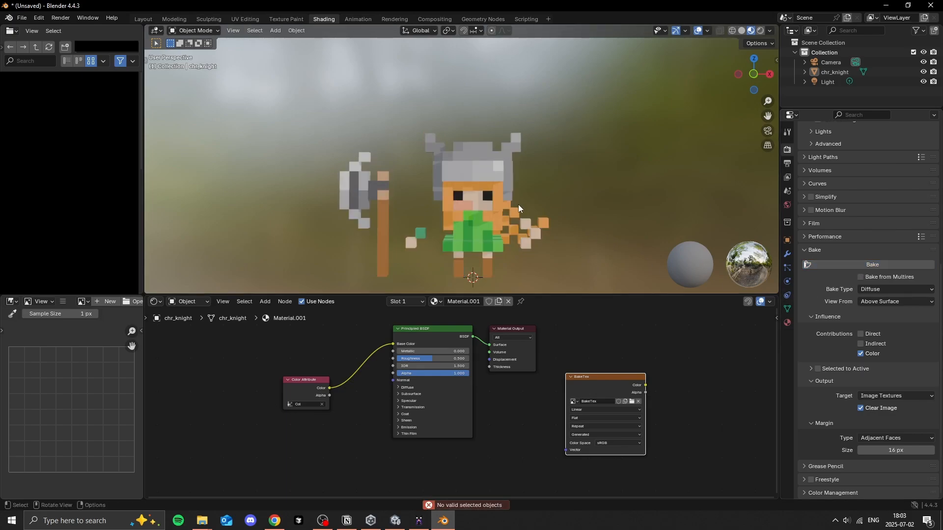
click(517, 204)
click(872, 265)
scroll(52, 362, down, 4)
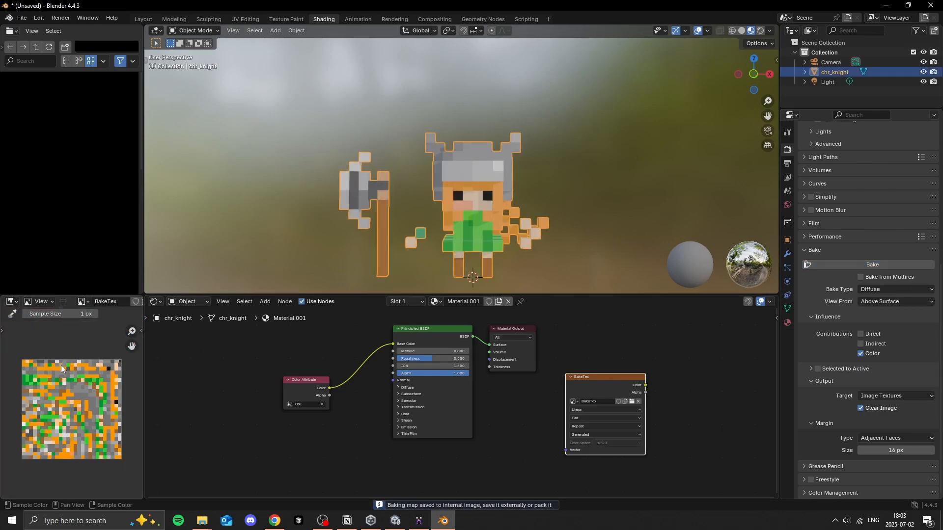
Step: Connect BakeTex's Color output to the Principled BSDF's Base Color and inspect the texture seams on the knight up close
drag(646, 384, 391, 344)
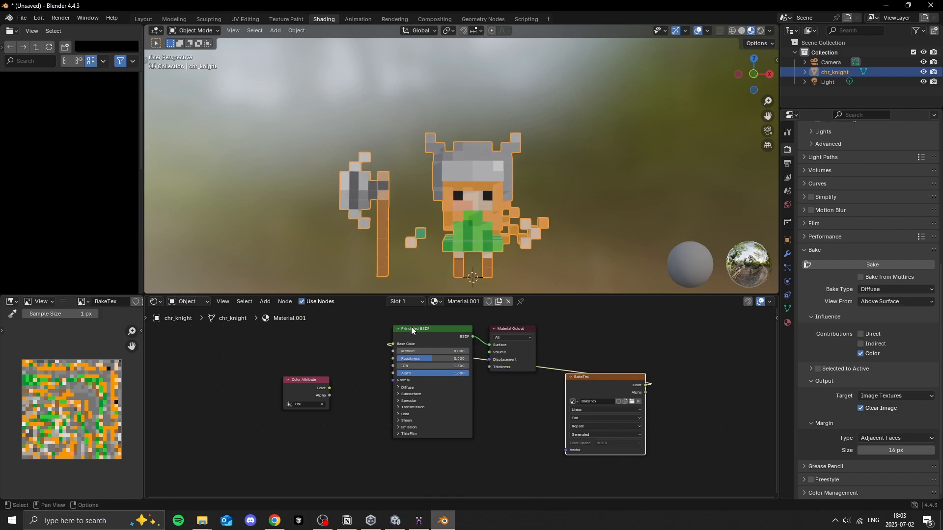
click(563, 186)
middle_drag(563, 186, 457, 159)
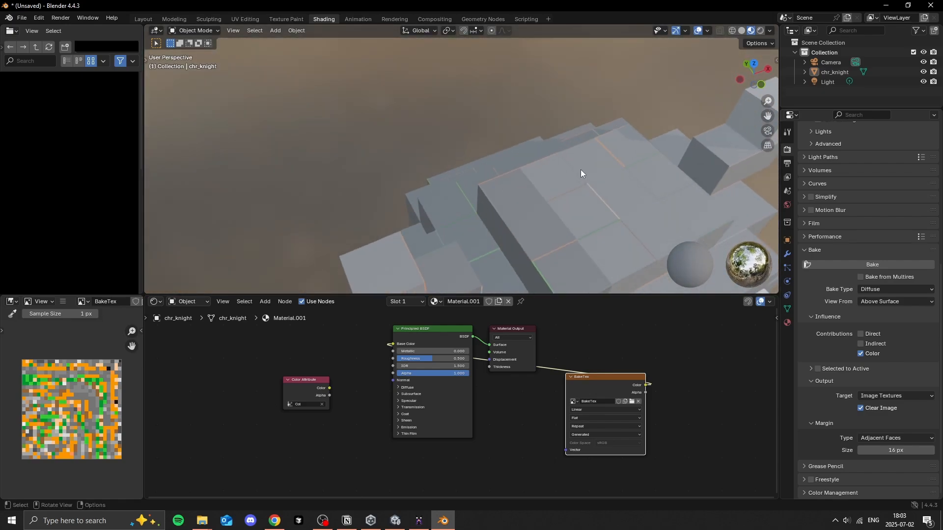
click(552, 194)
scroll(535, 162, down, 6)
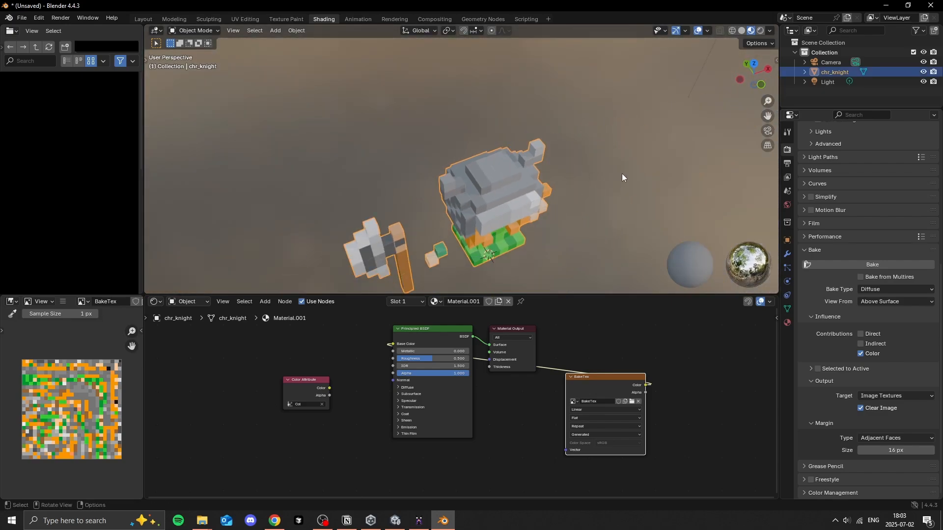
right_click(621, 173)
middle_drag(530, 134, 481, 93)
Step: In the Layout workspace, unwrap all of chr_knight again with Smart UV Project using an Island Margin of 0.01
click(142, 19)
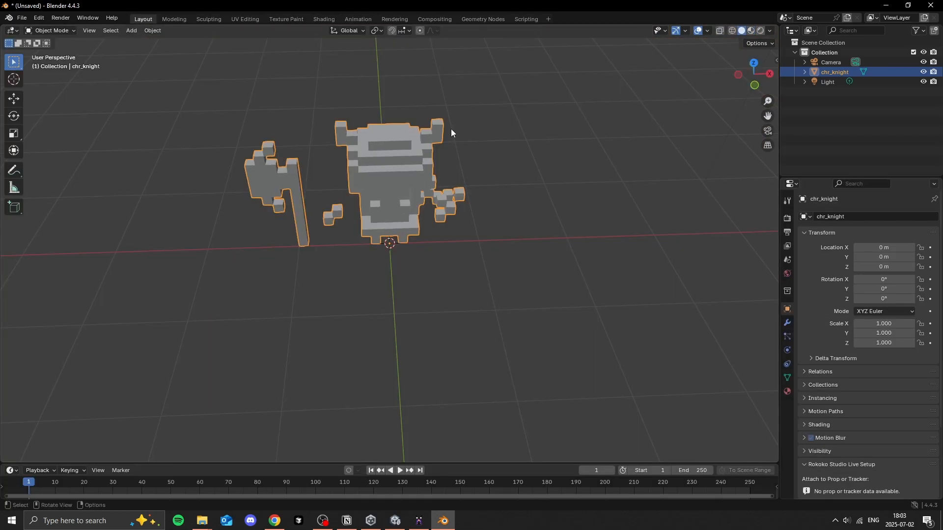
key(Tab)
key(a)
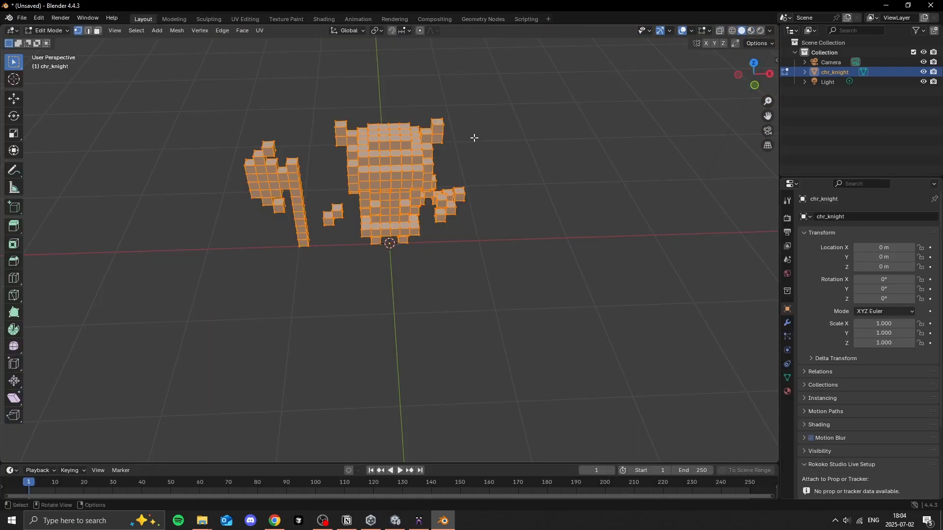
key(u)
click(448, 137)
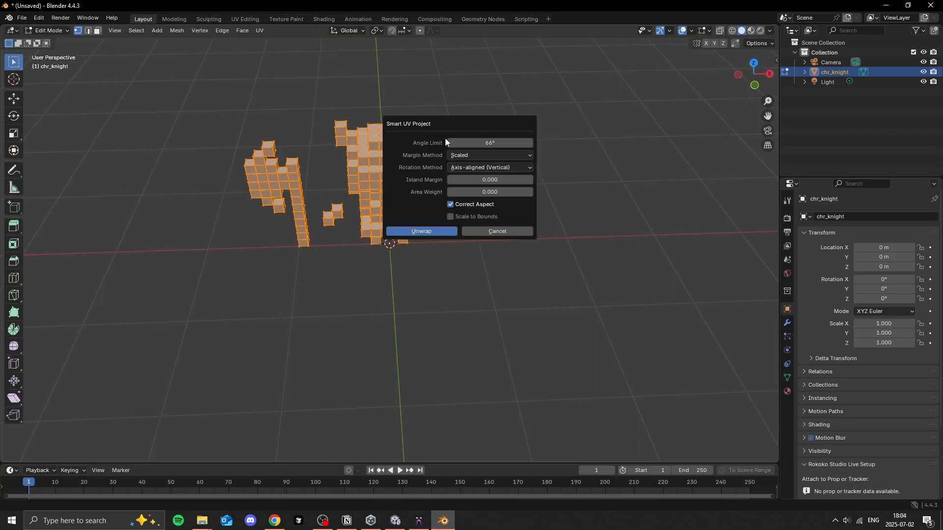
drag(485, 180, 494, 181)
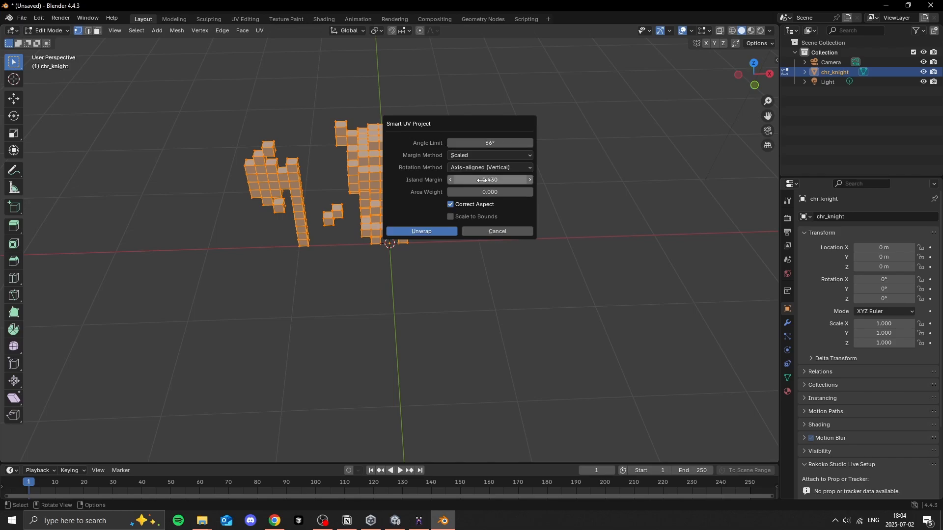
click(494, 181)
text(0)
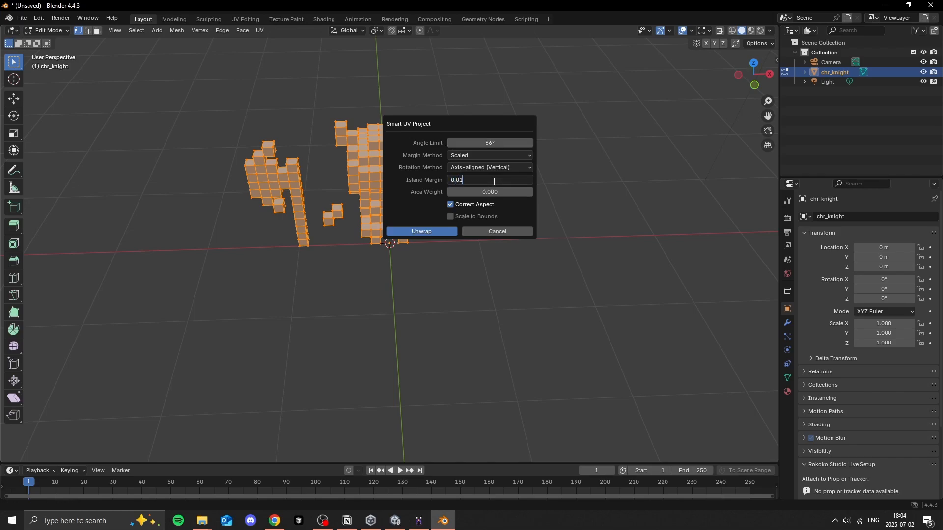
click(443, 232)
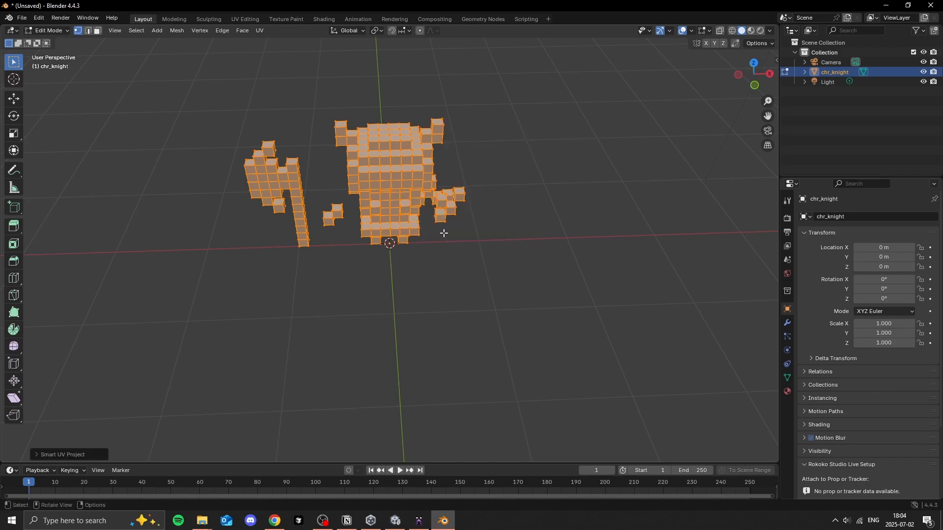
click(297, 69)
Step: Return to Object Mode in the Shading workspace and reconnect the Color Attribute's Color output to the Principled BSDF's Base Color
click(324, 19)
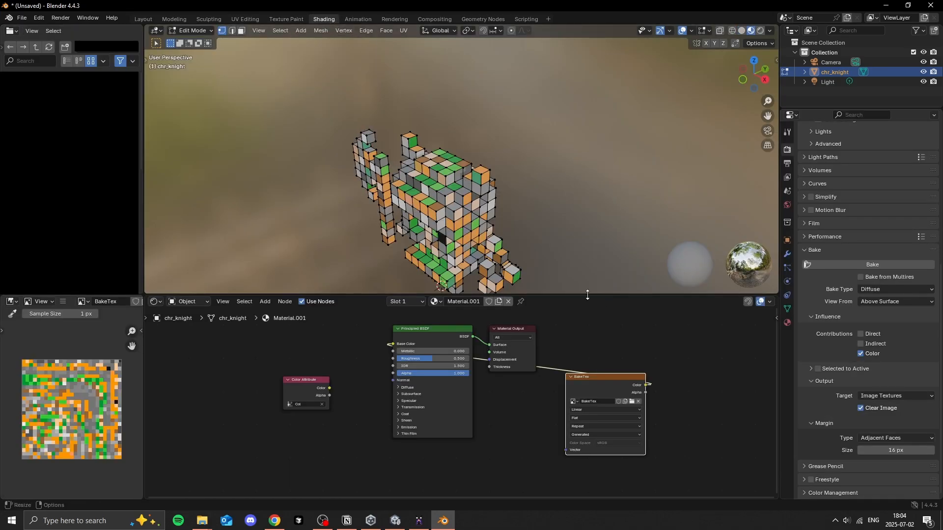
key(Tab)
mouse_move(540, 199)
middle_down()
mouse_move(549, 198)
mouse_move(537, 205)
middle_up()
drag(329, 388, 392, 343)
middle_drag(514, 238, 519, 226)
Step: Make BakeTex the active image node, bake chr_knight's diffuse color into it again and check the baked image up close
click(662, 343)
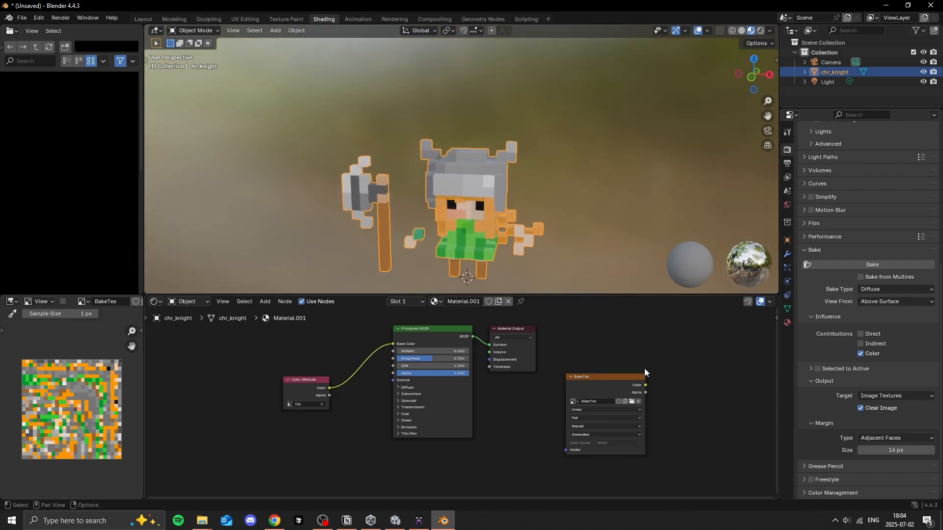
click(612, 394)
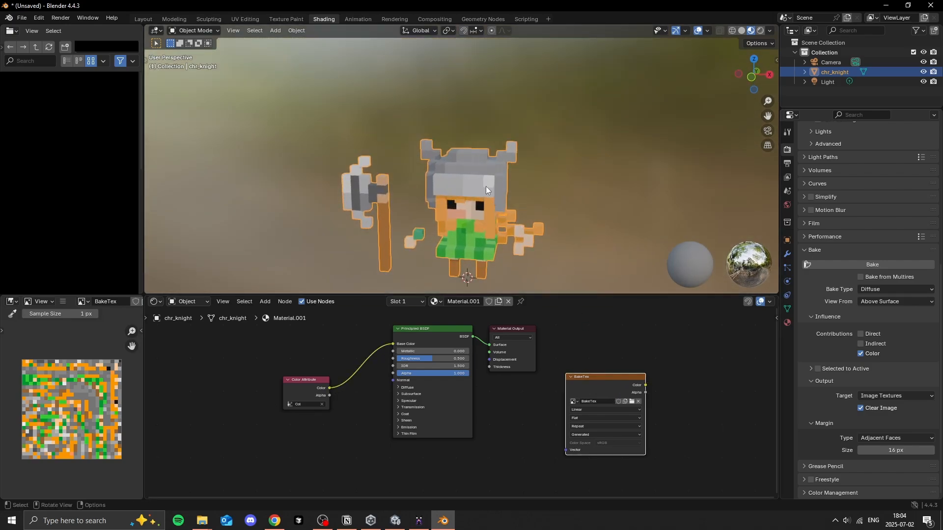
click(853, 265)
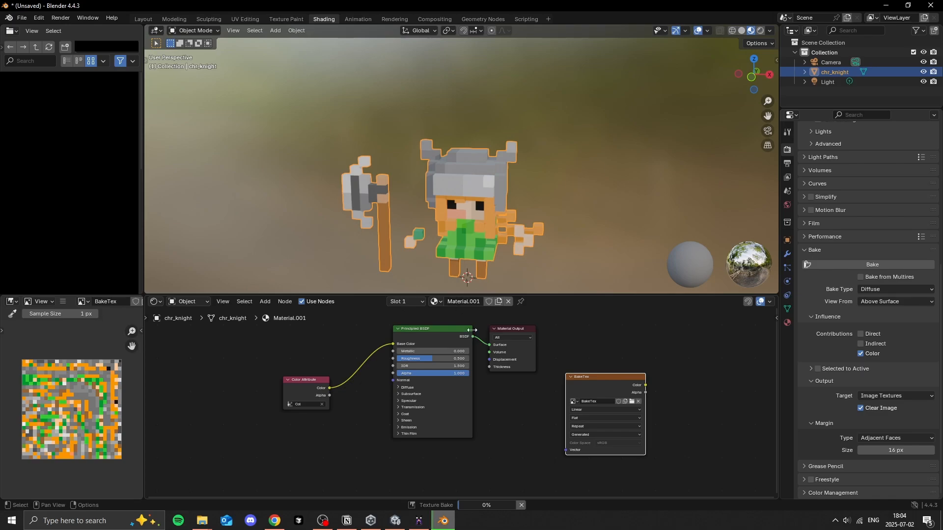
scroll(61, 408, up, 10)
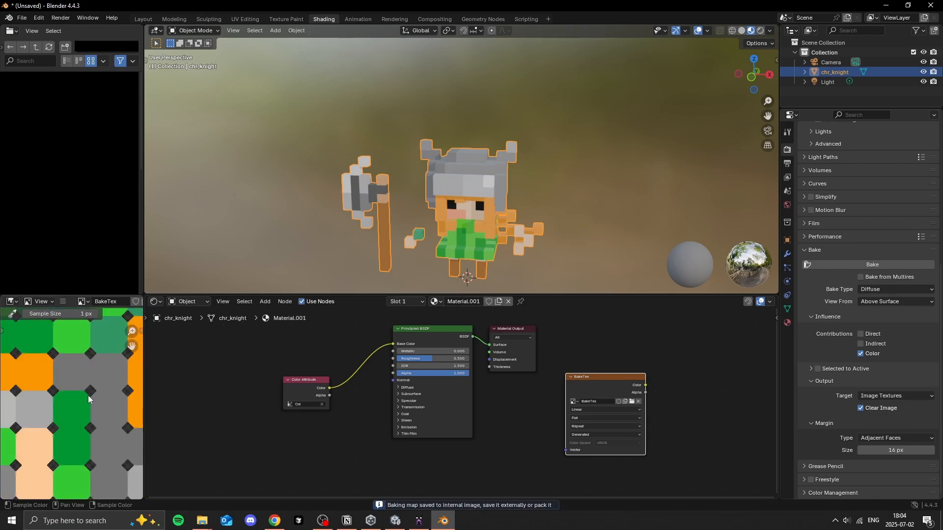
scroll(54, 400, down, 8)
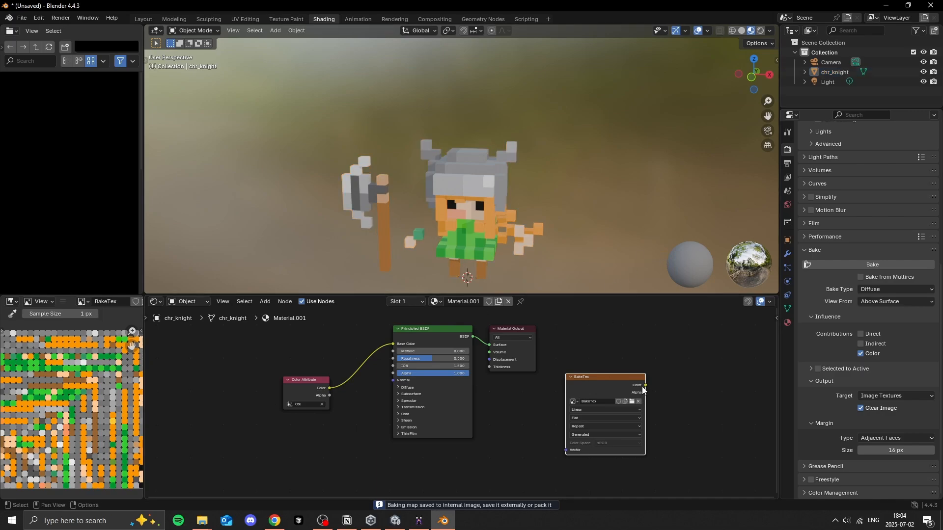
Step: Link the BakeTex Color output to the Principled BSDF's Base Color and inspect the knight with the new texture
drag(645, 385, 393, 344)
right_click(549, 164)
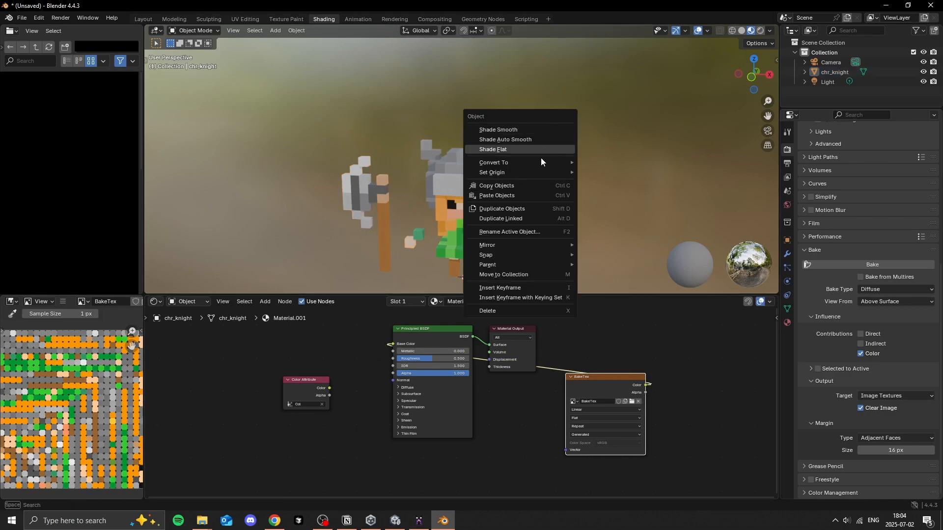
middle_drag(617, 110, 442, 123)
drag(602, 375, 581, 384)
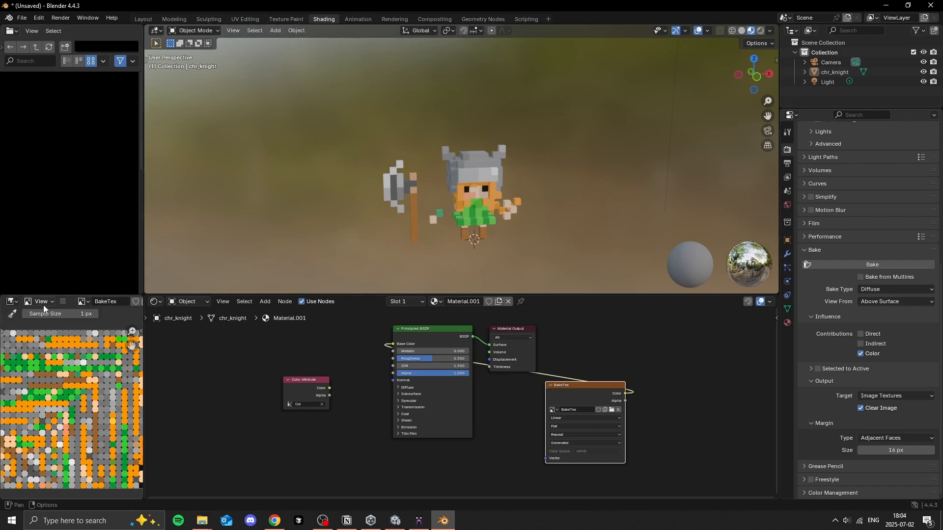
Step: Save the baked image externally as BakeTex.png
click(63, 302)
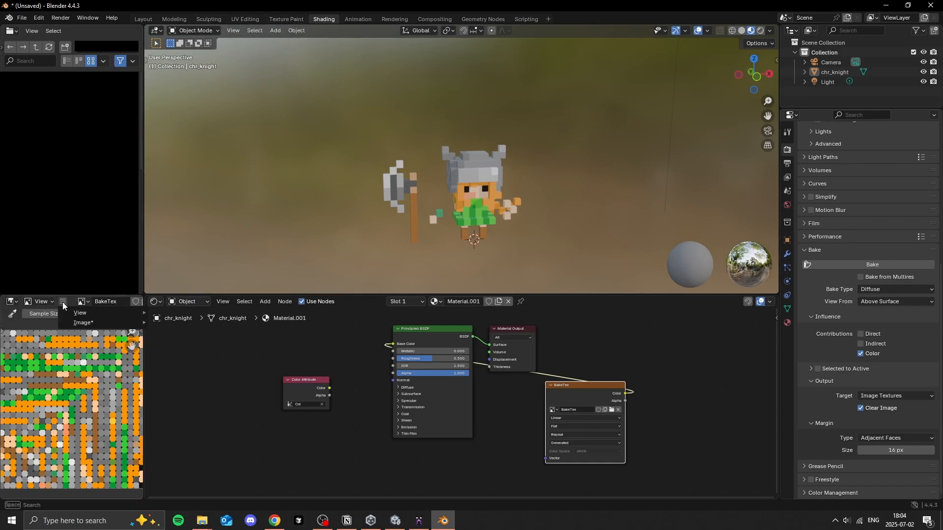
mouse_move(91, 324)
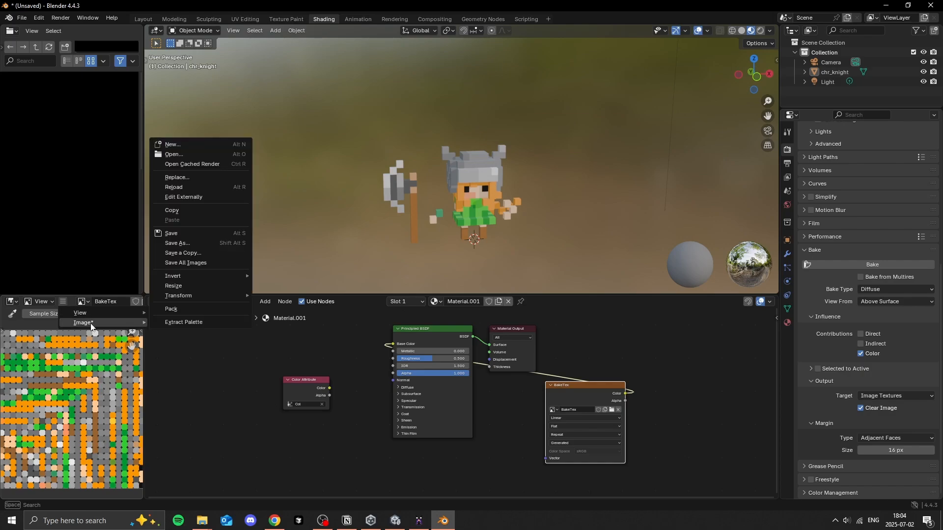
click(190, 242)
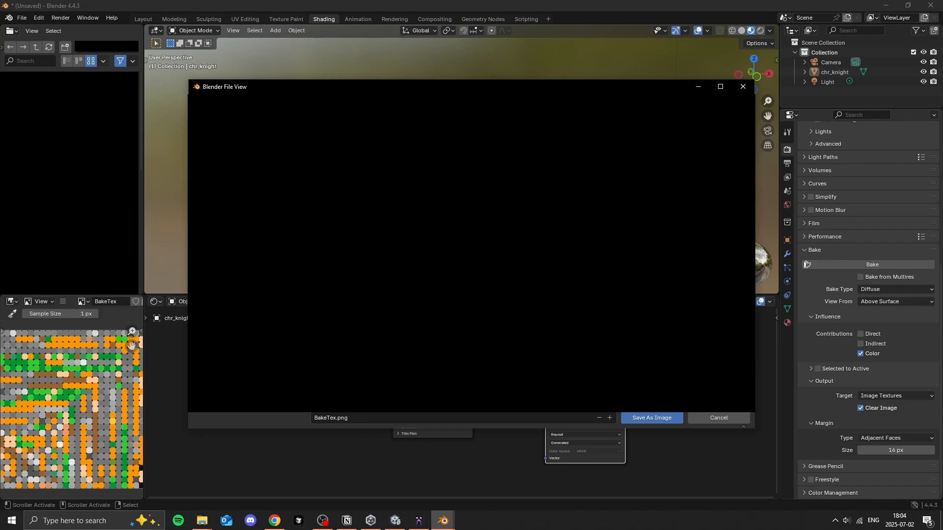
click(649, 415)
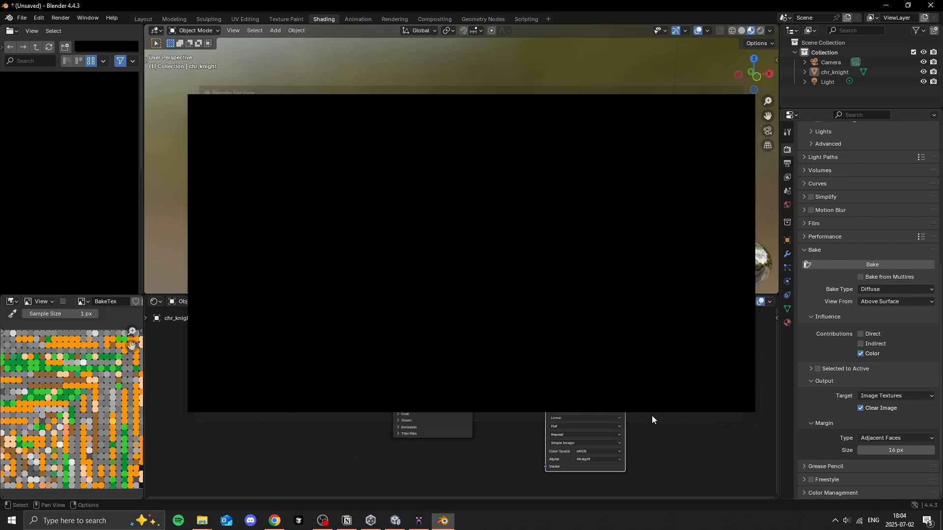
Step: Show the knight in Material Preview shading in the Layout workspace
click(143, 19)
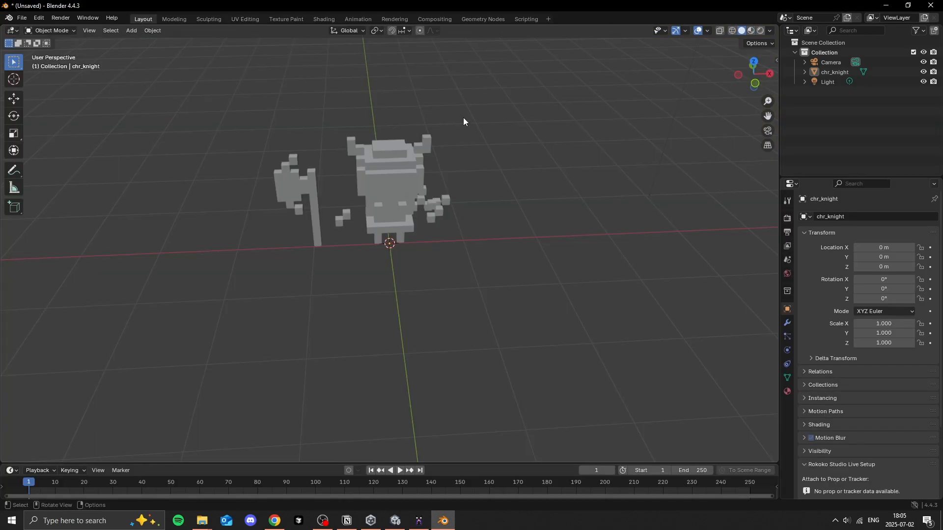
click(751, 31)
middle_drag(675, 84, 485, 123)
Step: Select all of chr_knight's geometry in Edit Mode and merge its vertices by distance
key(Tab)
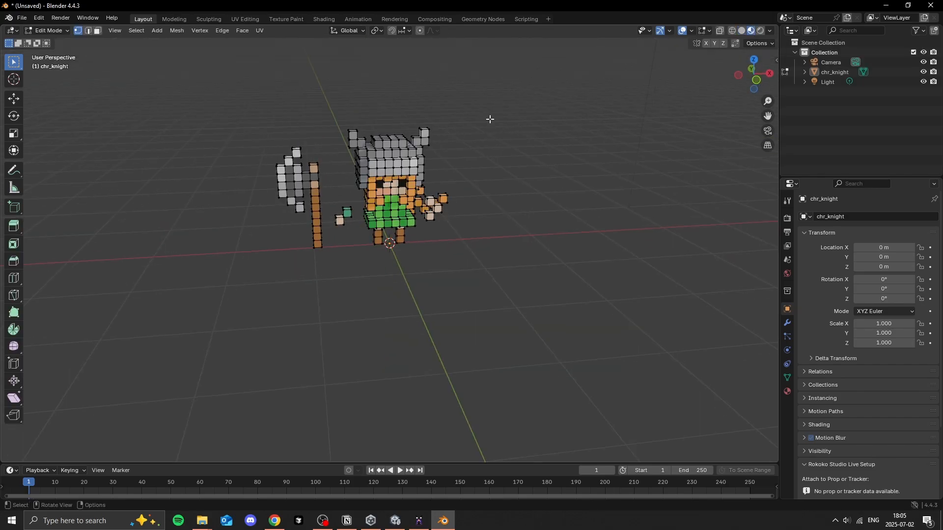
key(a)
key(u)
key(m)
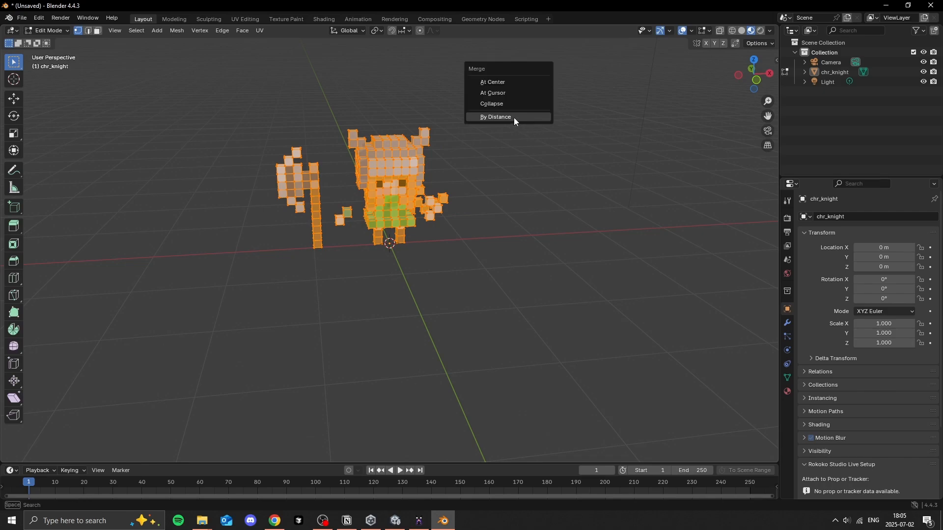
click(495, 117)
click(479, 122)
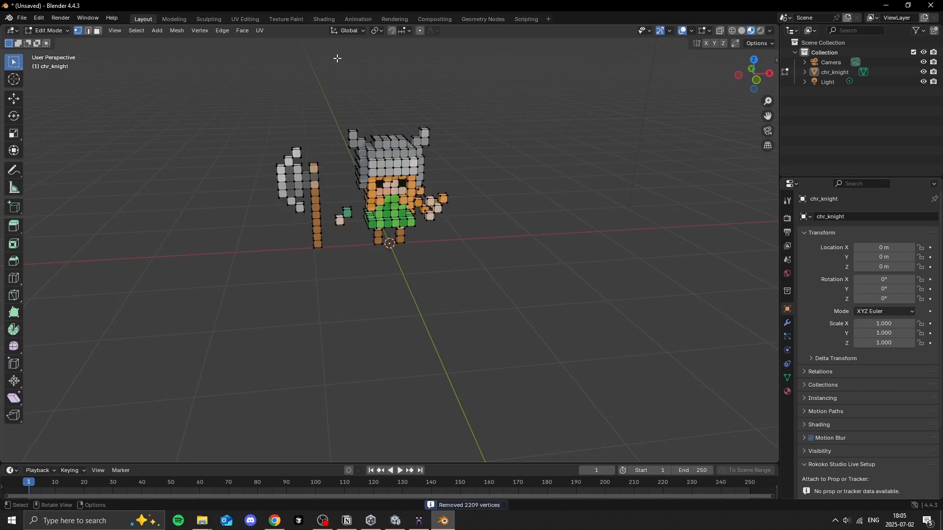
click(322, 19)
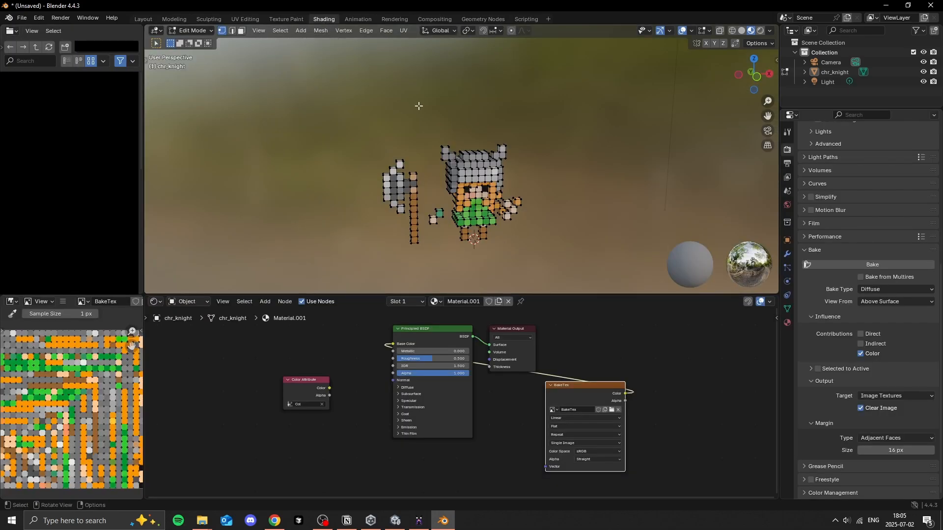
click(143, 18)
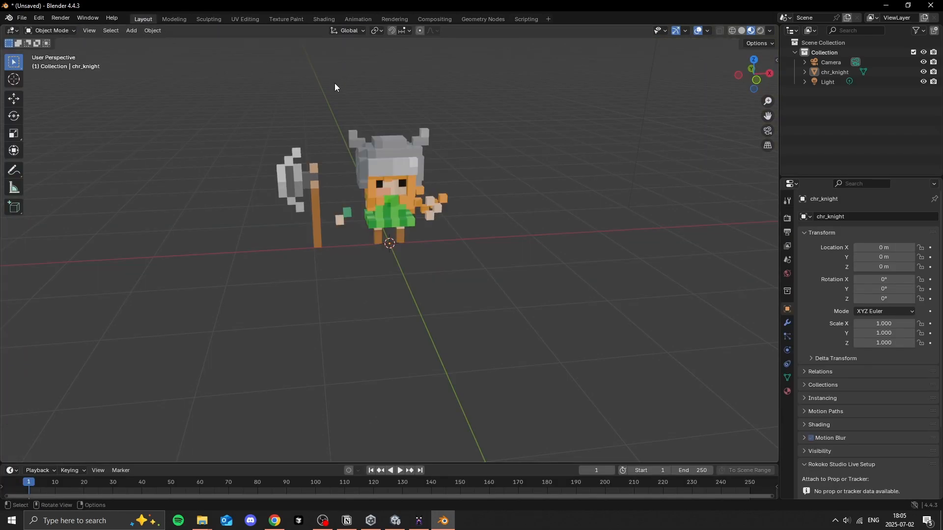
middle_drag(334, 84, 351, 111)
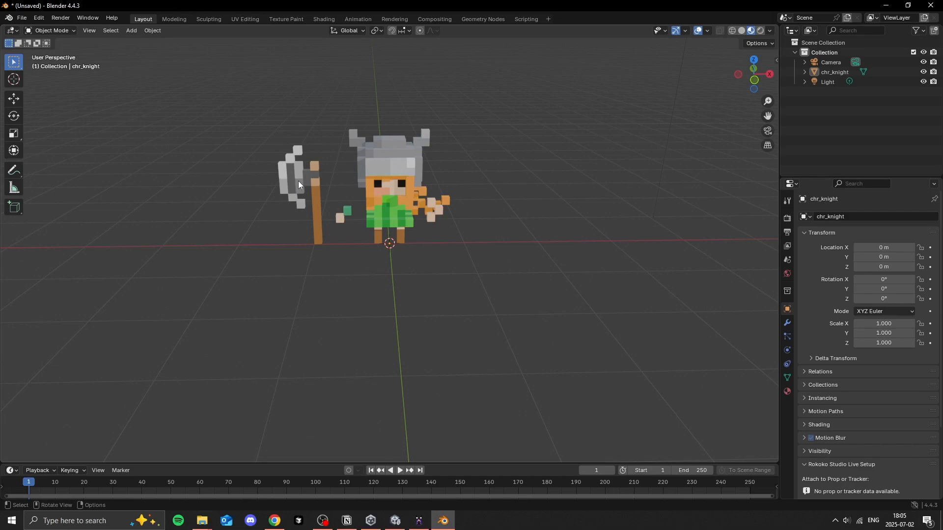
Step: In Edit Mode, select the axe's linked geometry and move it farther away from the knight's body
key(Tab)
key(l)
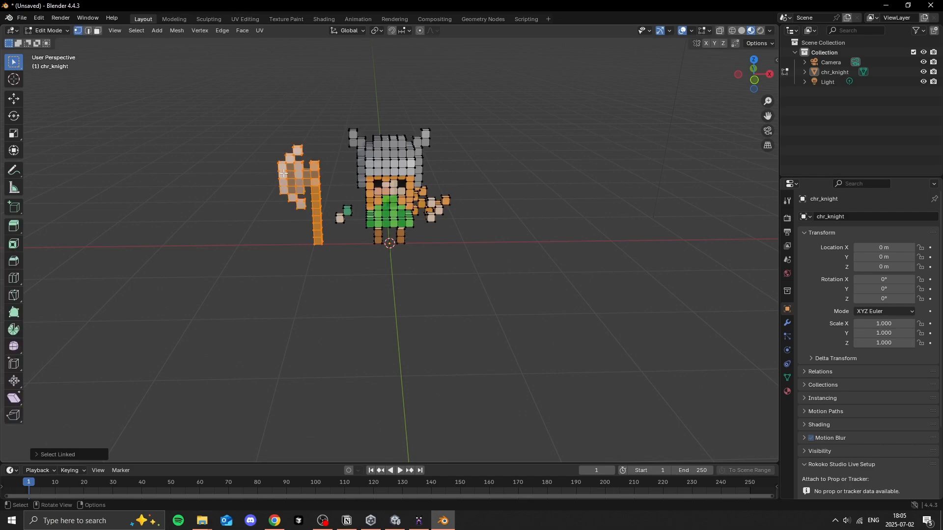
key(g)
click(262, 175)
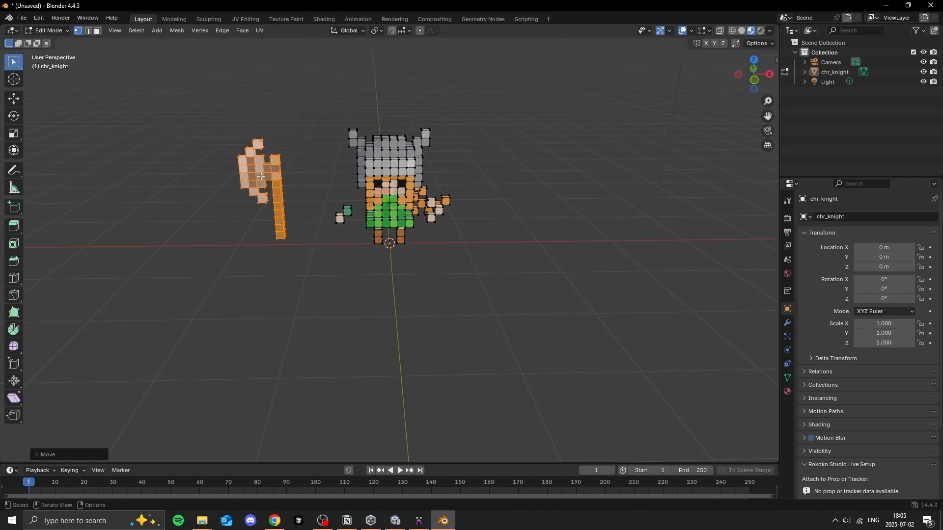
key(g)
click(297, 174)
key(g)
click(331, 179)
key(g)
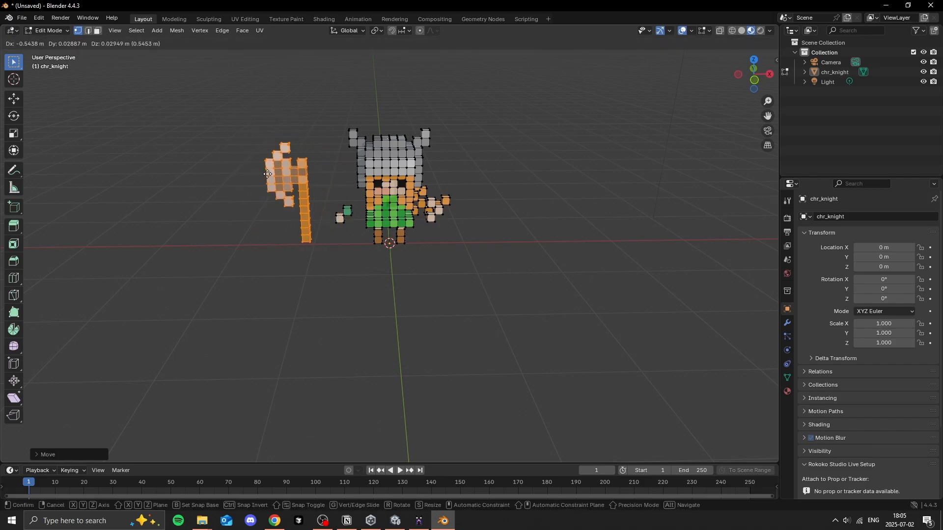
click(281, 176)
Step: Select the linked hand cubes between the axe and the body, move them slightly toward the axe and deselect them
click(343, 209)
key(l)
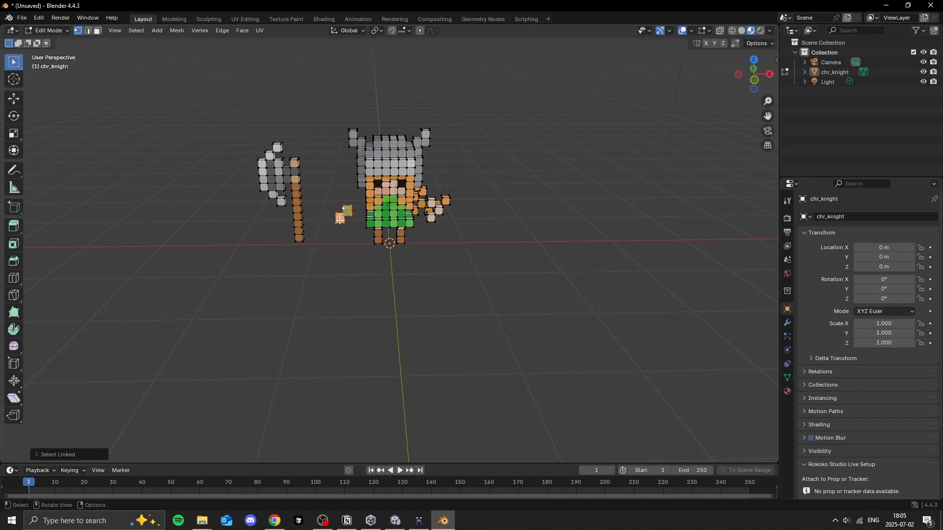
key(g)
click(325, 220)
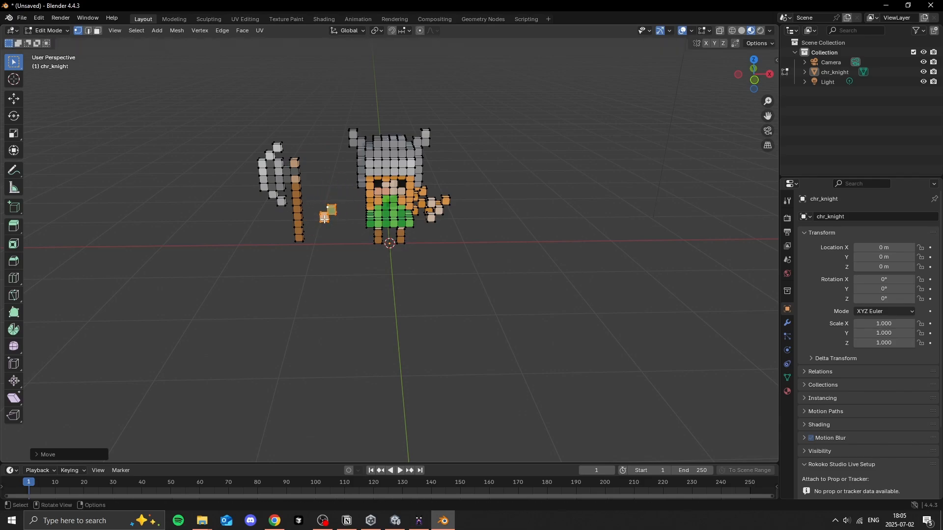
click(530, 214)
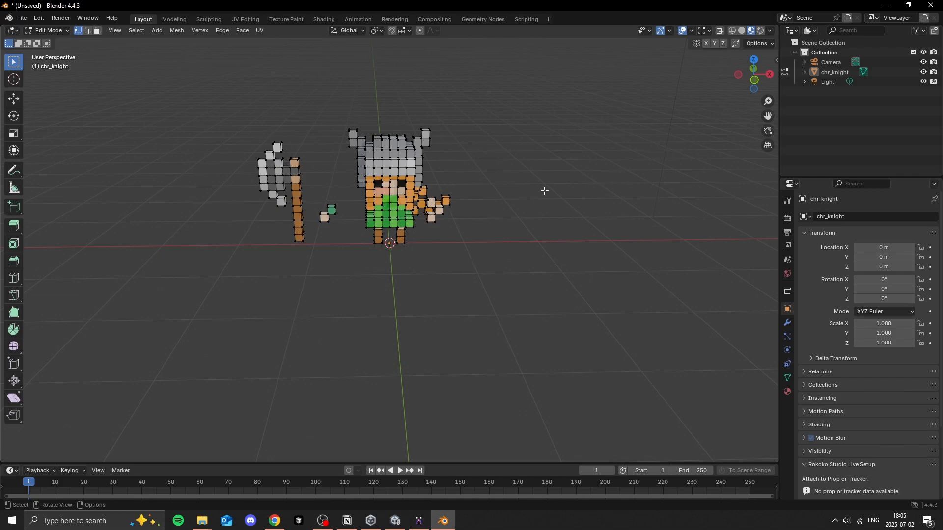
Step: Save the project as chibi-knight.blend in the Unity project's Assets\MagicaVoxel folder
key(ctrl+s)
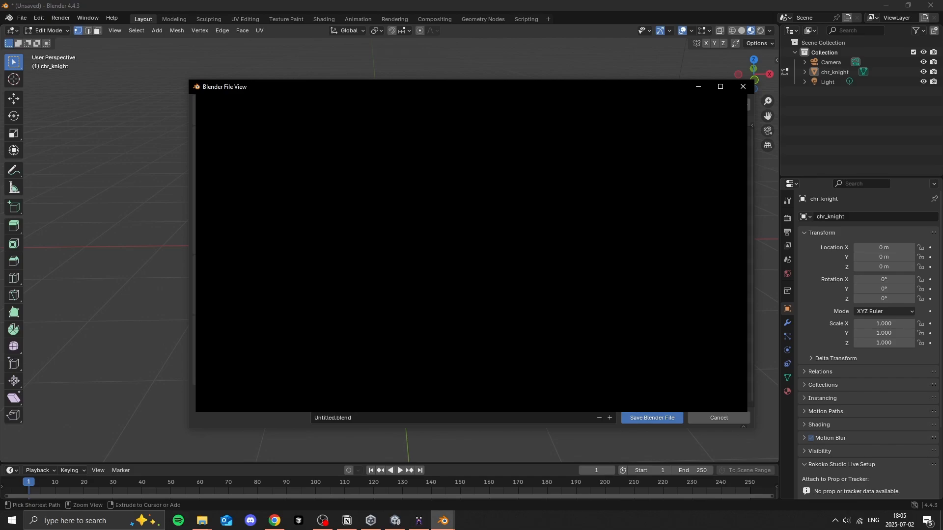
click(338, 418)
drag(336, 418, 271, 415)
text(chibi-knight)
click(652, 420)
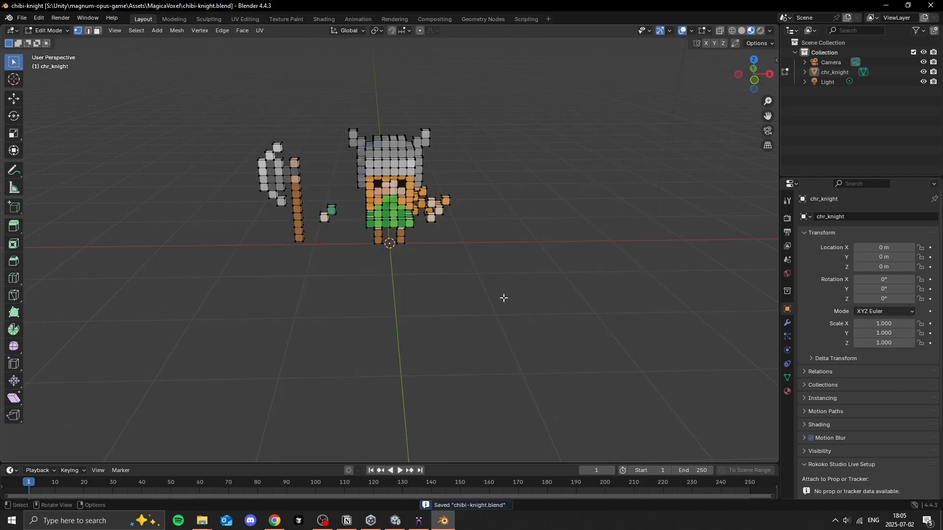
Step: Switch to Unity and preview the chibi-knight model asset in the MagicaVoxel folder
mouse_move(405, 522)
click(404, 503)
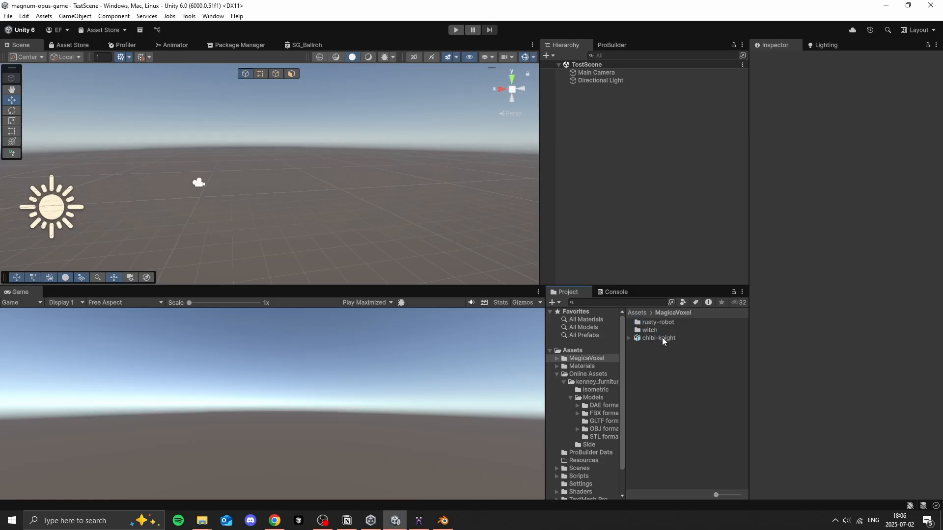
click(660, 338)
drag(806, 412, 791, 399)
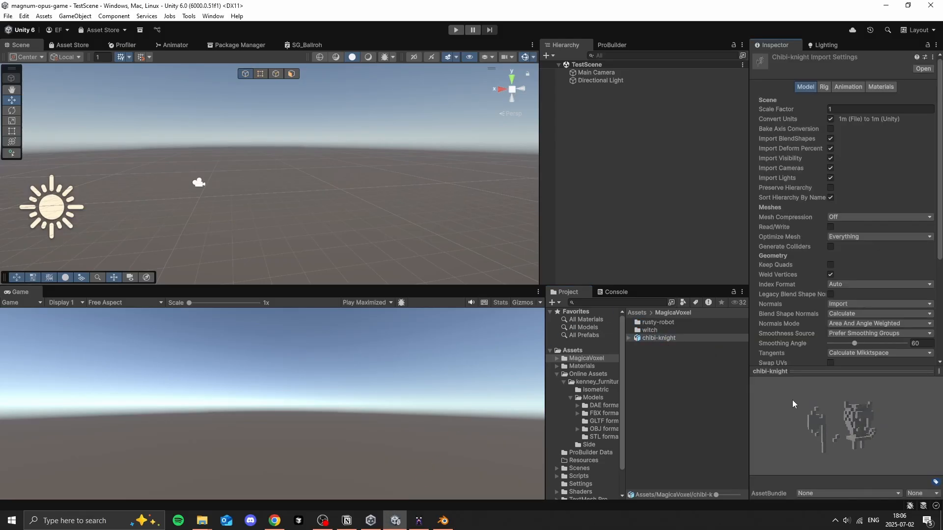
Step: Import the BakeTex image from the test folder in File Explorer into Unity's Assets/MagicaVoxel folder
mouse_move(202, 520)
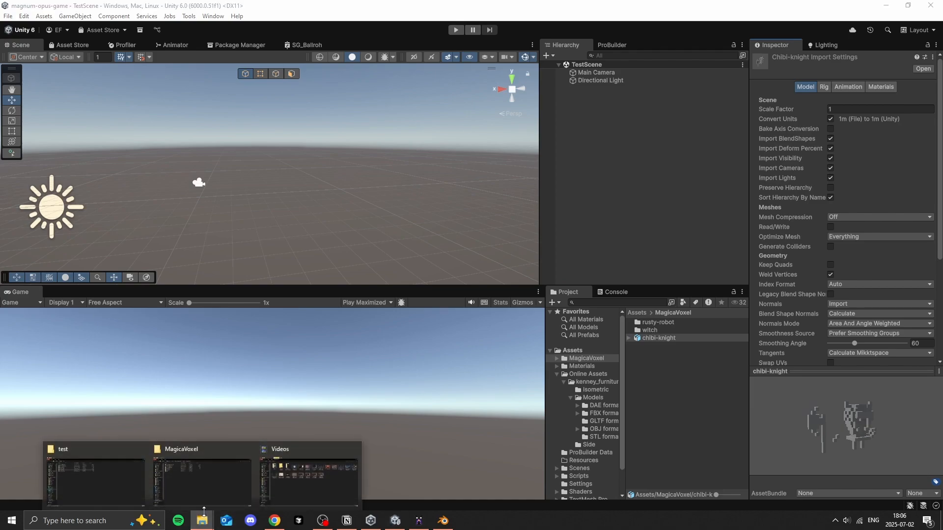
click(92, 486)
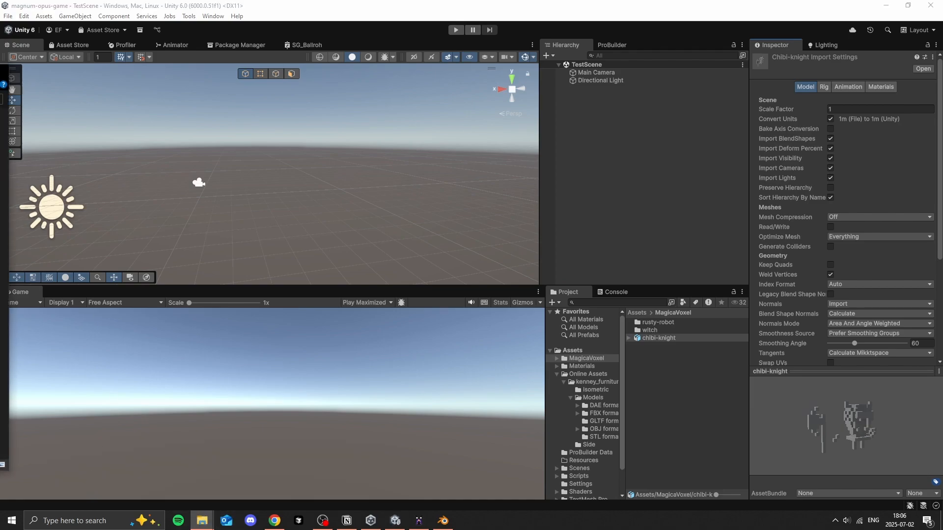
drag(0, 255, 688, 396)
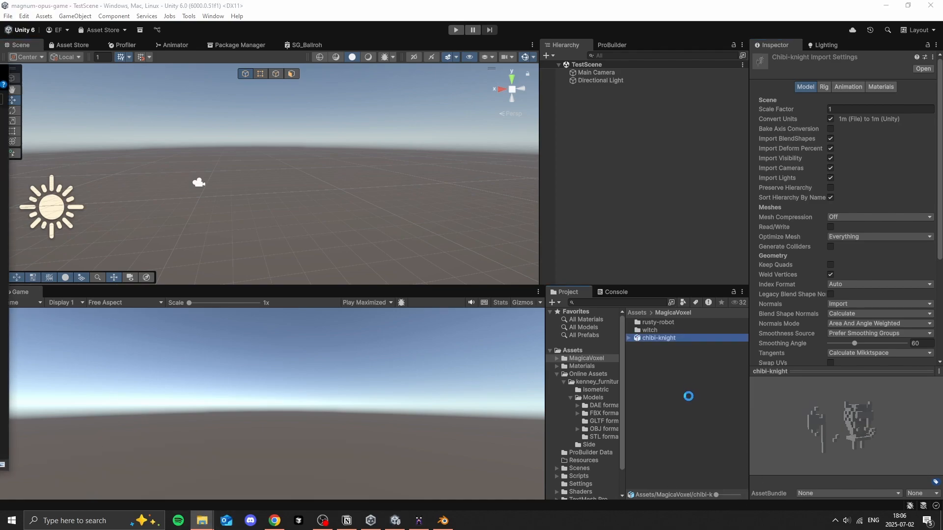
click(646, 339)
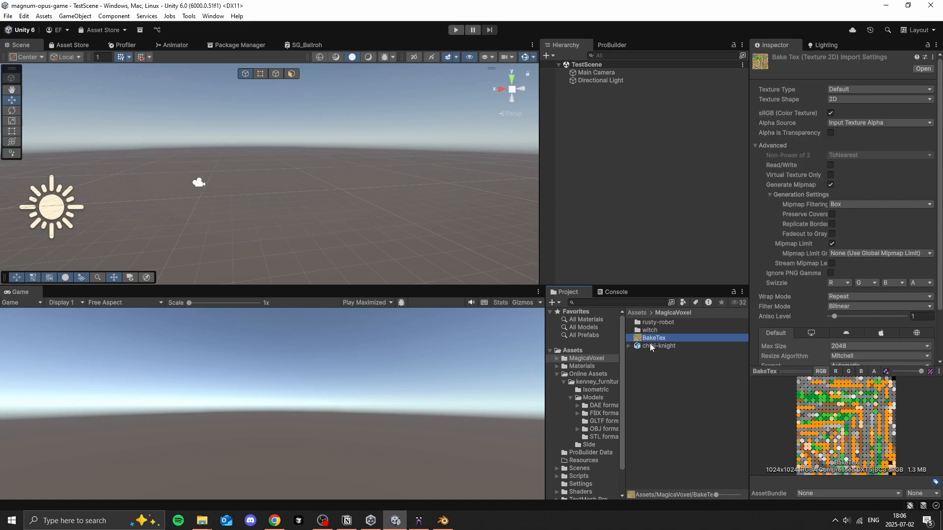
Step: Preview the chibi-knight model, add it to TestScene and frame it in the Scene view
click(651, 346)
drag(850, 413, 829, 391)
drag(667, 346, 589, 133)
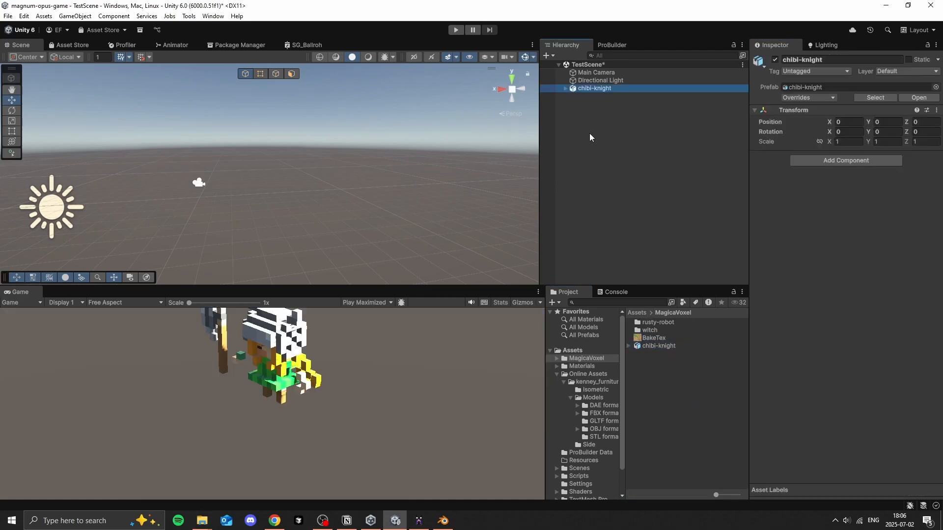
click(602, 88)
double_click(606, 81)
double_click(607, 88)
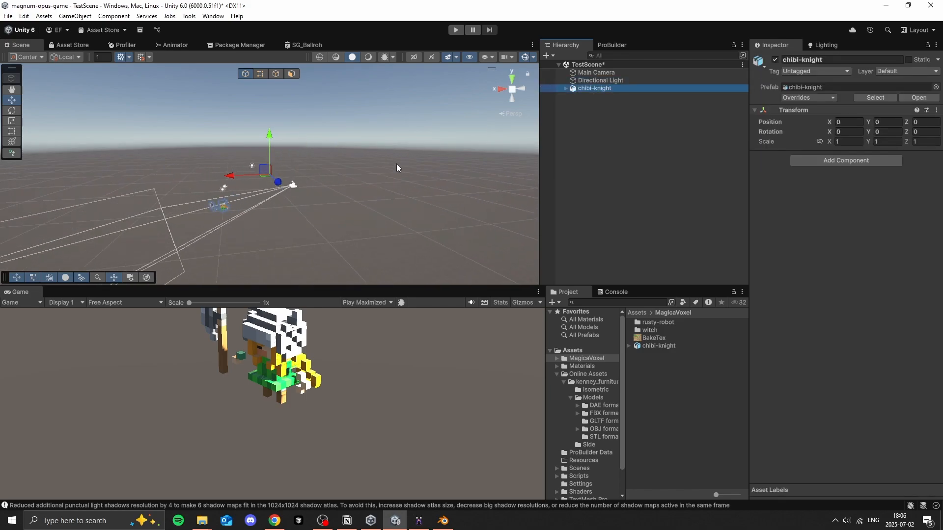
scroll(346, 178, up, 4)
middle_drag(346, 178, 555, 101)
scroll(400, 181, up, 5)
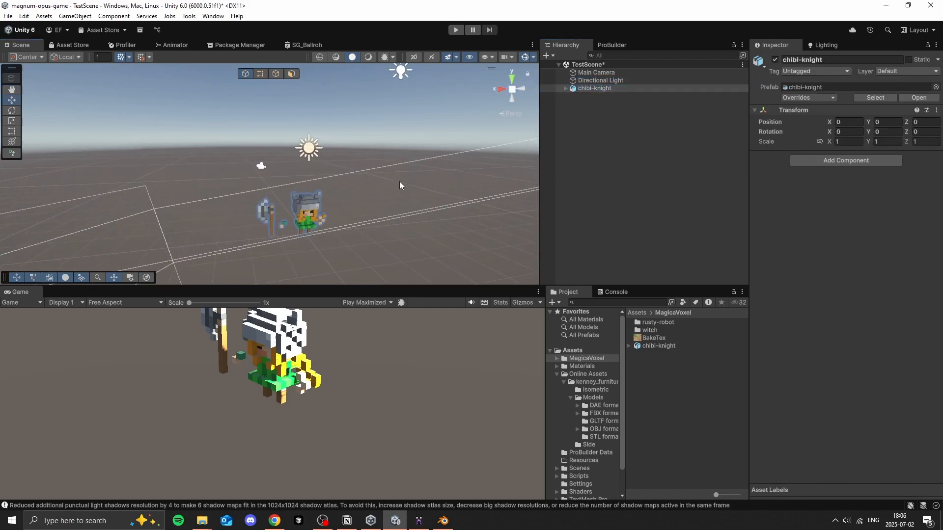
Step: Examine the Camera and Light objects inside the scene's chibi-knight, compare the Main Camera and return to the model asset
click(566, 88)
click(591, 96)
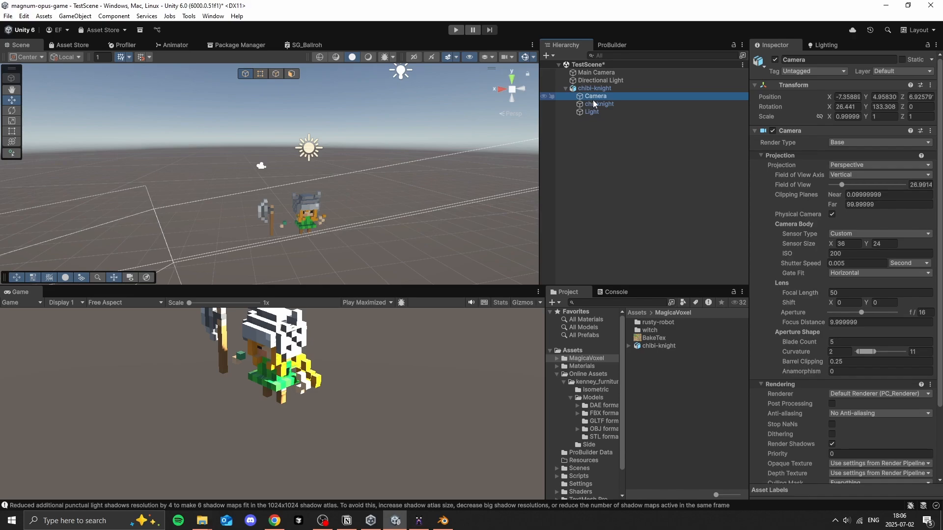
click(595, 109)
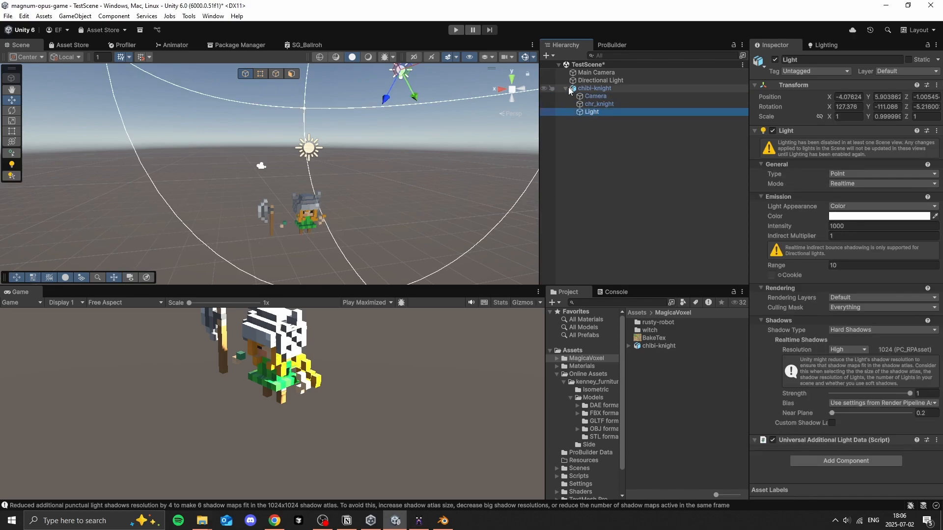
click(592, 73)
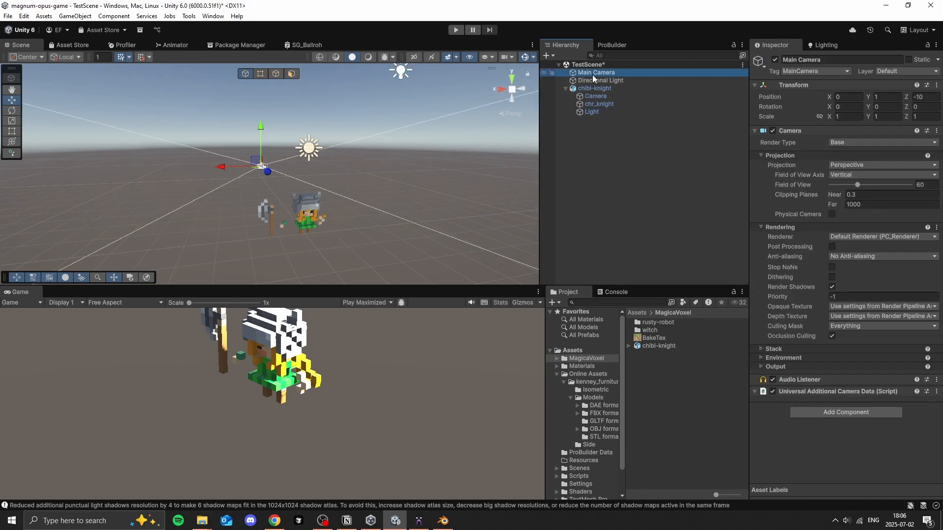
click(566, 88)
click(653, 344)
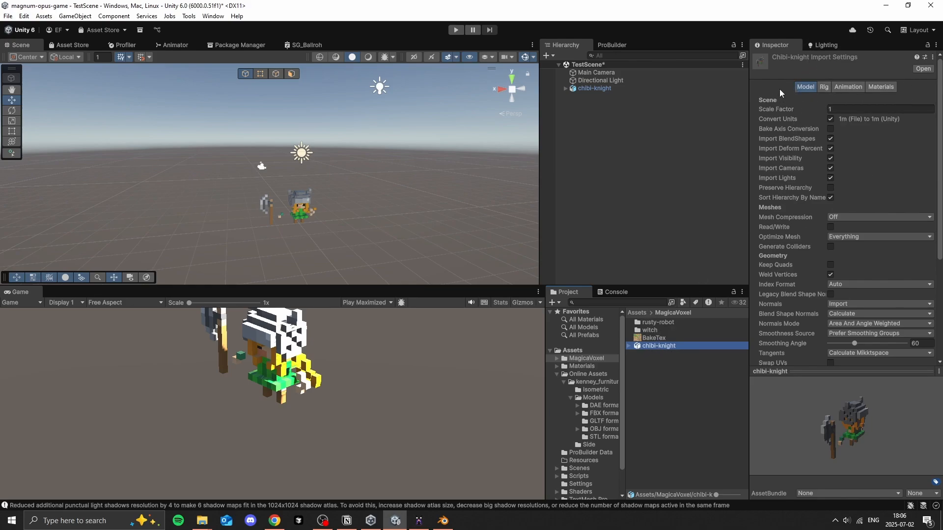
Step: Switch to Blender, delete the Light and Camera objects from the collection and save the file
click(442, 520)
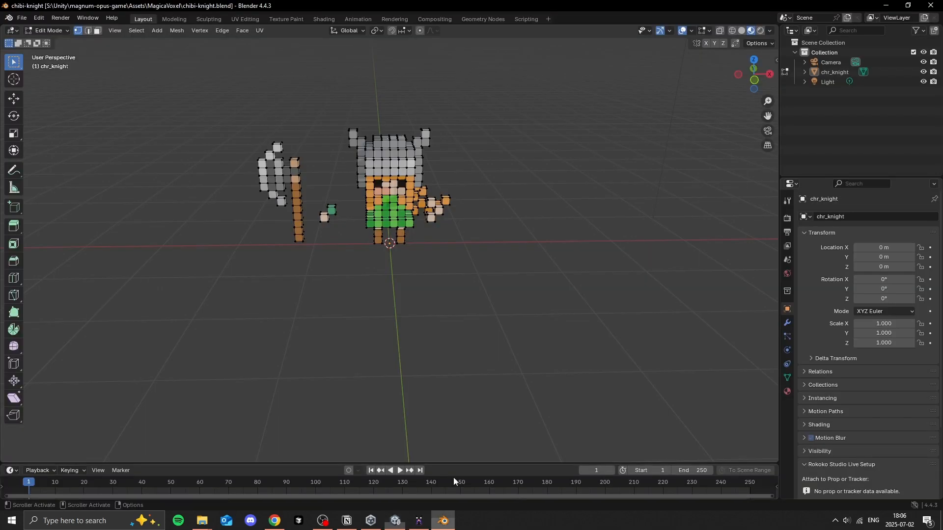
right_click(823, 82)
click(822, 58)
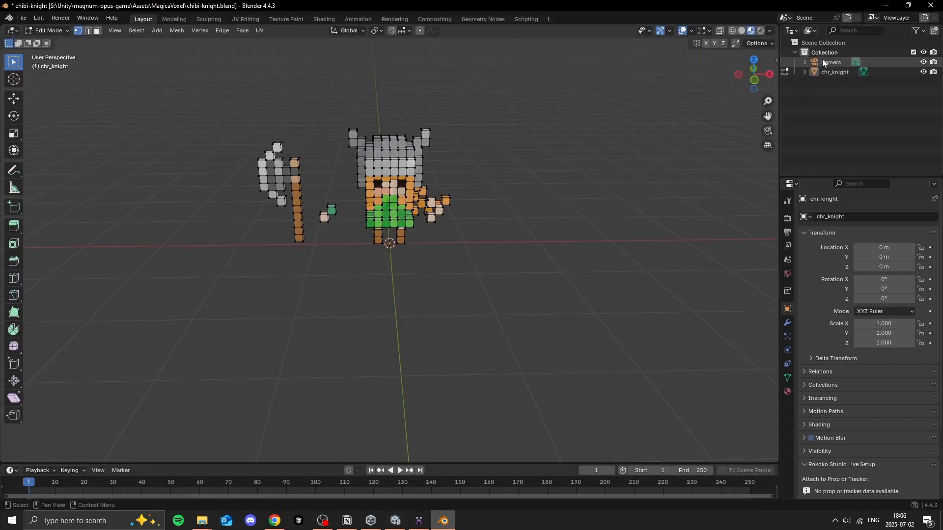
right_click(823, 60)
click(789, 69)
key(ctrl+s)
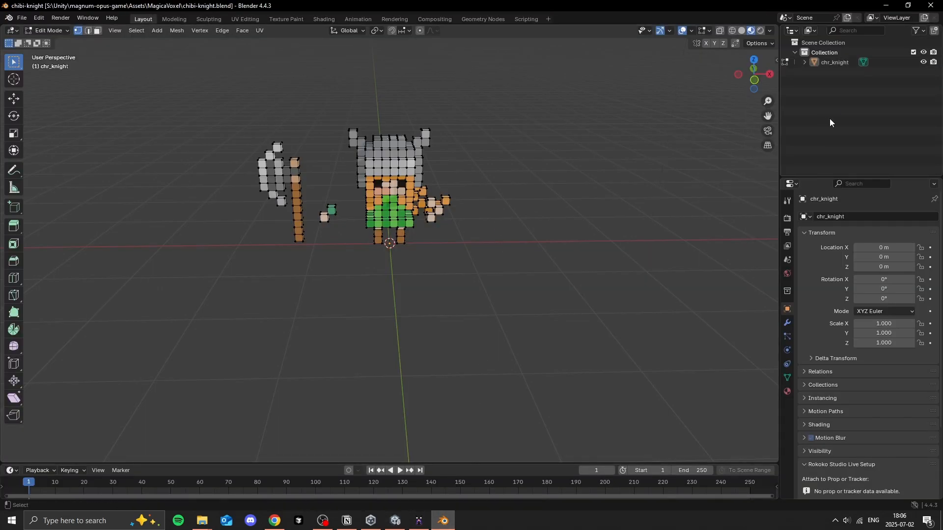
Step: Switch to Unity, select chibi-knight in TestScene and check the reimported model from another angle
click(397, 520)
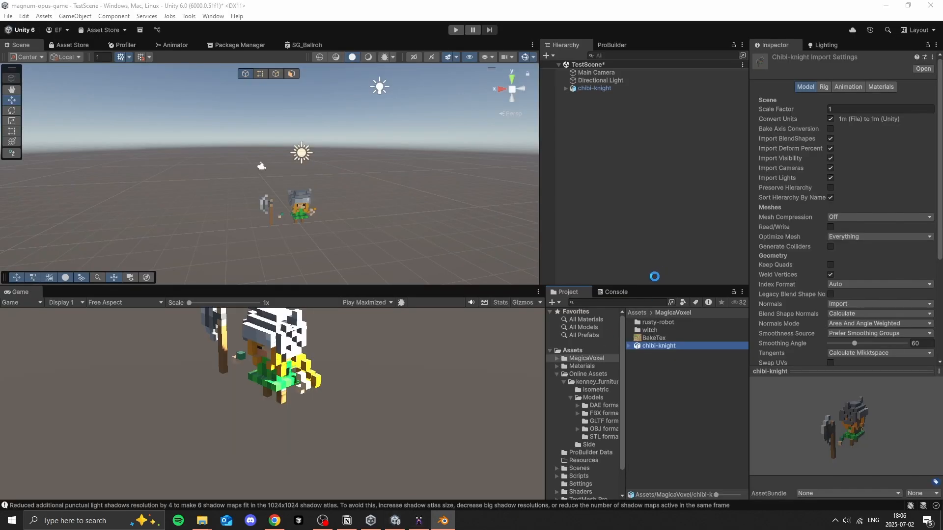
click(593, 90)
mouse_move(433, 178)
middle_down()
mouse_move(433, 150)
mouse_move(416, 180)
middle_up()
right_drag(415, 180, 384, 213)
Step: Switch to Blender, move the axe's linked geometry to the opposite side of the knight and save the file
key(alt+Tab)
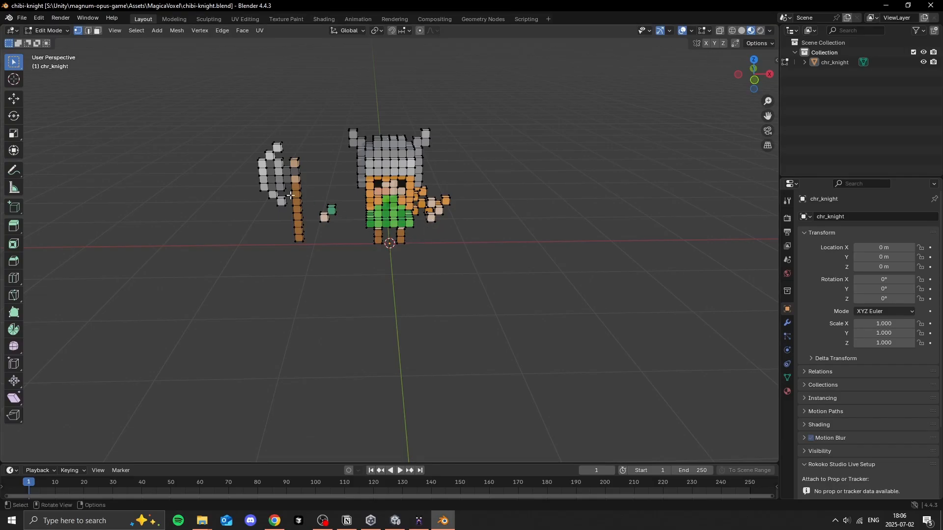
key(l)
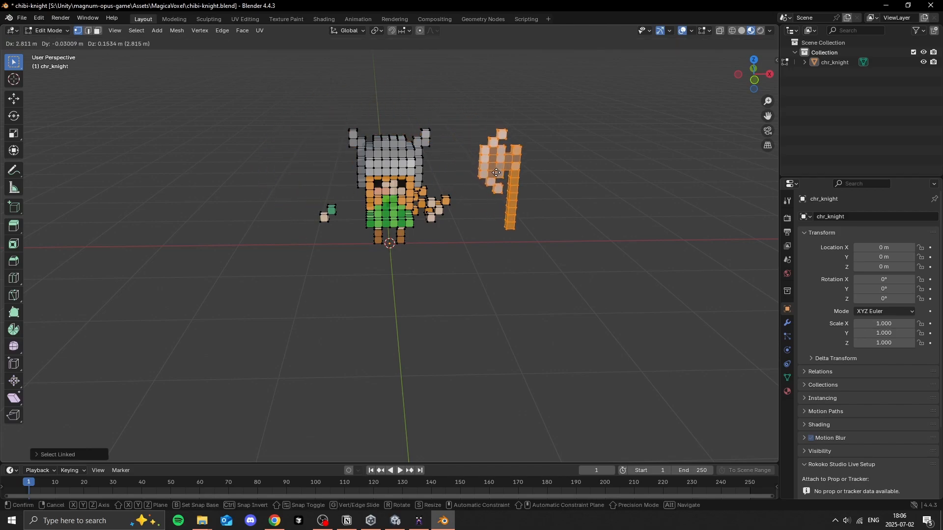
click(500, 173)
key(ctrl+s)
Step: Switch to Unity and inspect the updated chibi-knight model asset in a rotated preview
click(395, 521)
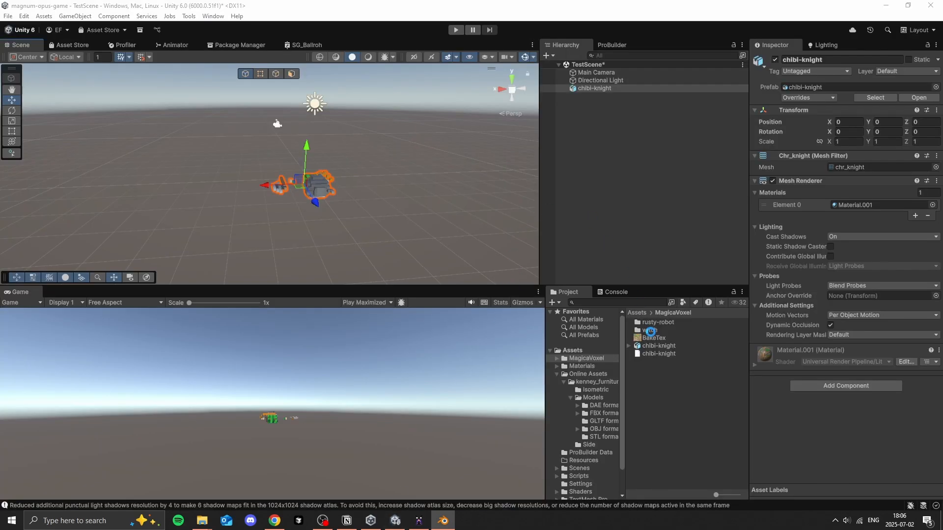
click(653, 346)
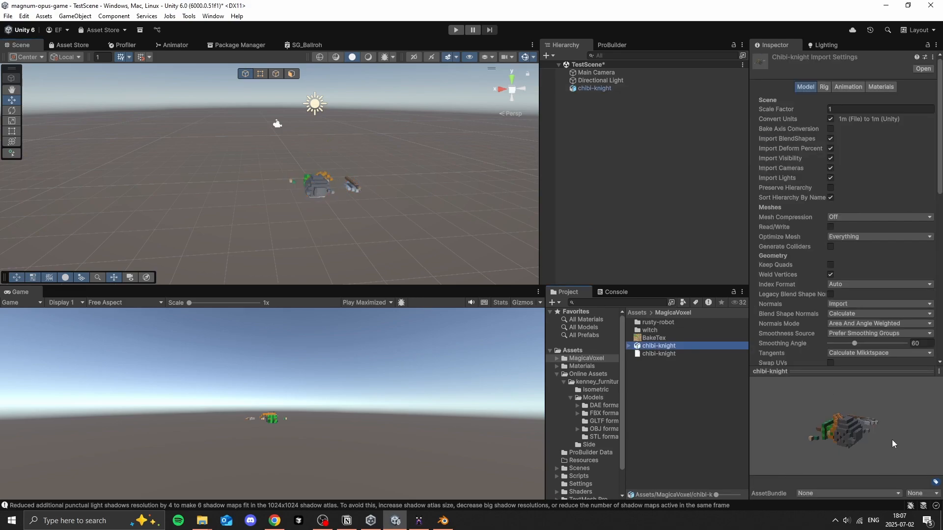
mouse_move(892, 440)
mouse_down()
mouse_move(845, 397)
mouse_move(900, 438)
mouse_up()
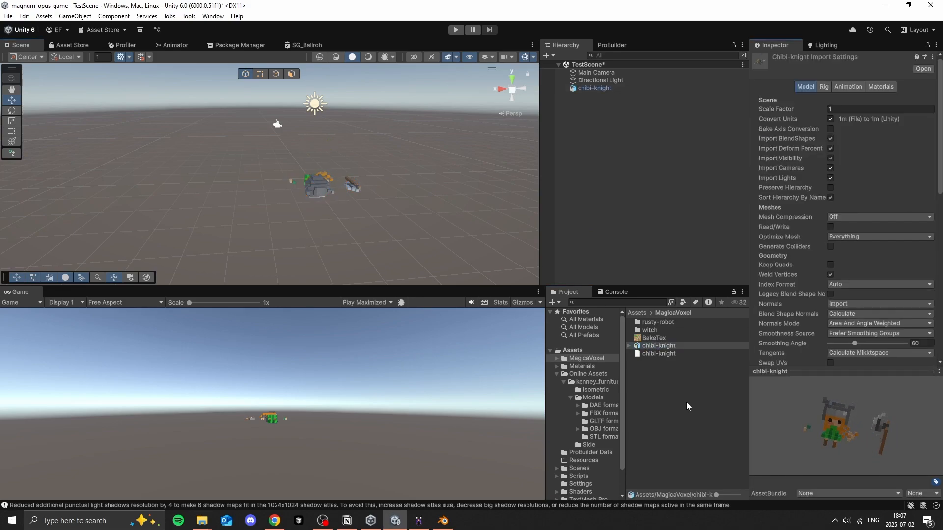